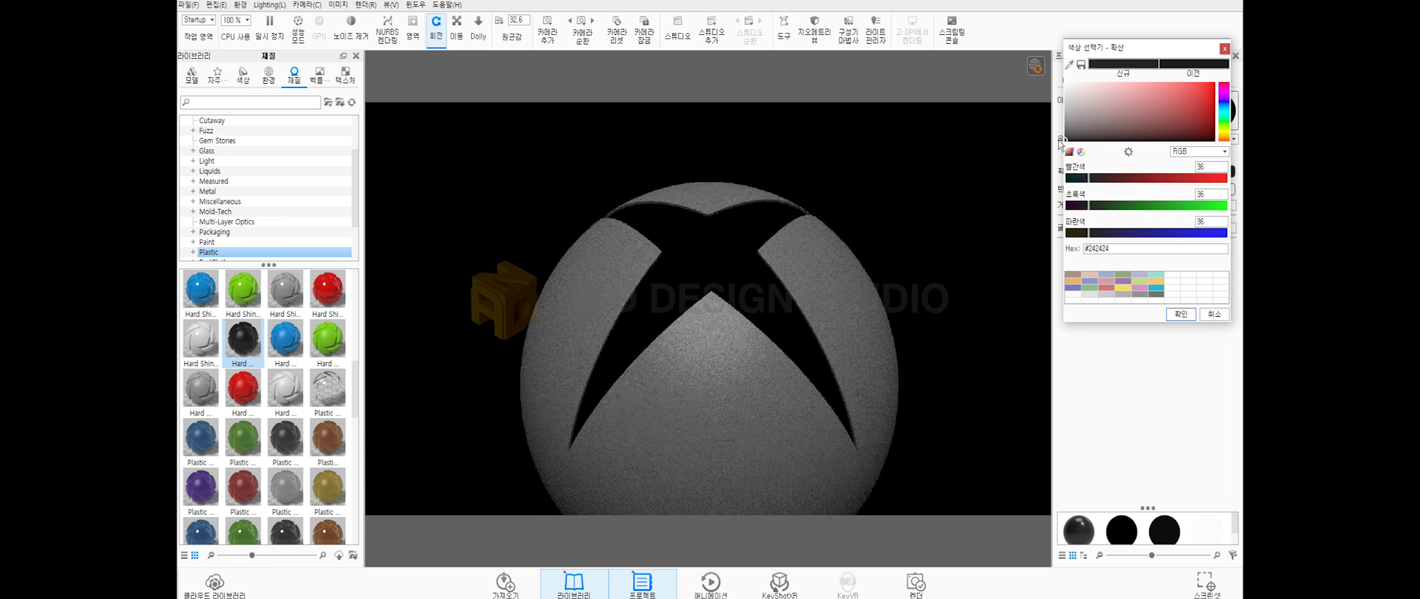
# Confirm the dark grey #242424 diffuse colour and set the area light's power to 1000 lumens
pyautogui.click(1180, 314)
pyautogui.scroll(-10, 856, 316)
pyautogui.doubleClick(757, 223)
pyautogui.moveTo(1179, 187); pyautogui.dragTo(1107, 175)
pyautogui.write('1000')
pyautogui.press('Return')
pyautogui.scroll(10, 714, 313)
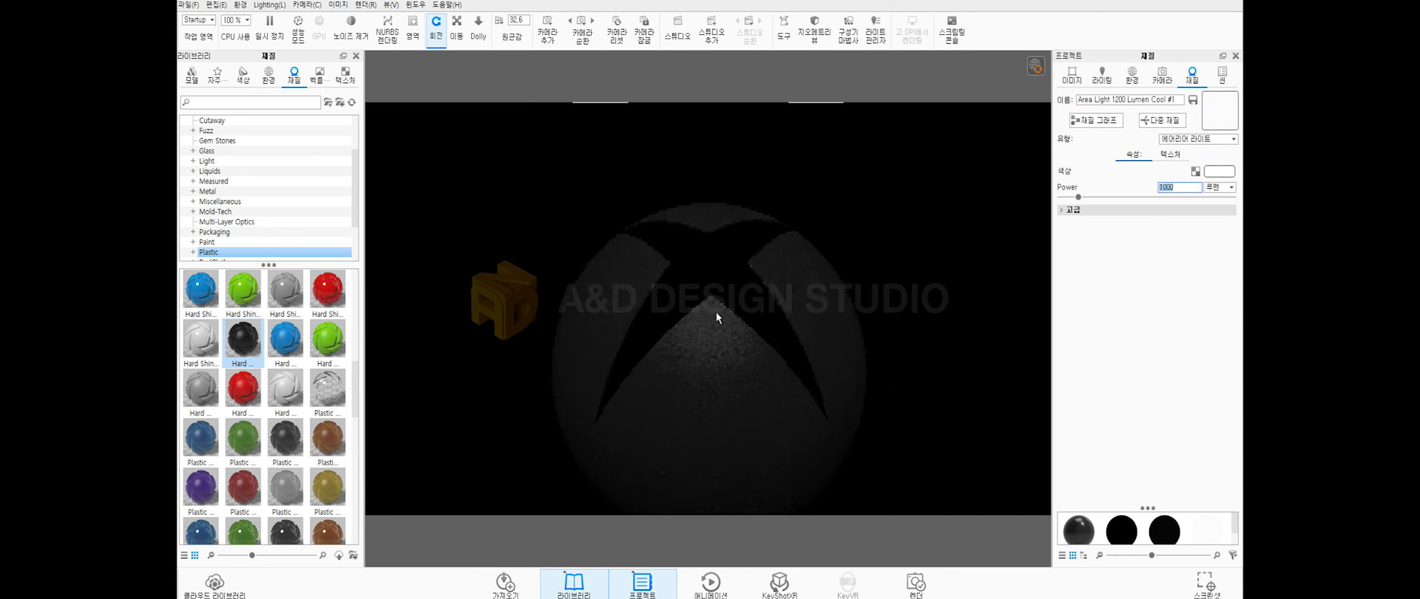
# Change the diffuse colour of the surface beneath the ball to white
pyautogui.scroll(-3, 714, 315)
pyautogui.doubleClick(889, 216)
pyautogui.click(1219, 172)
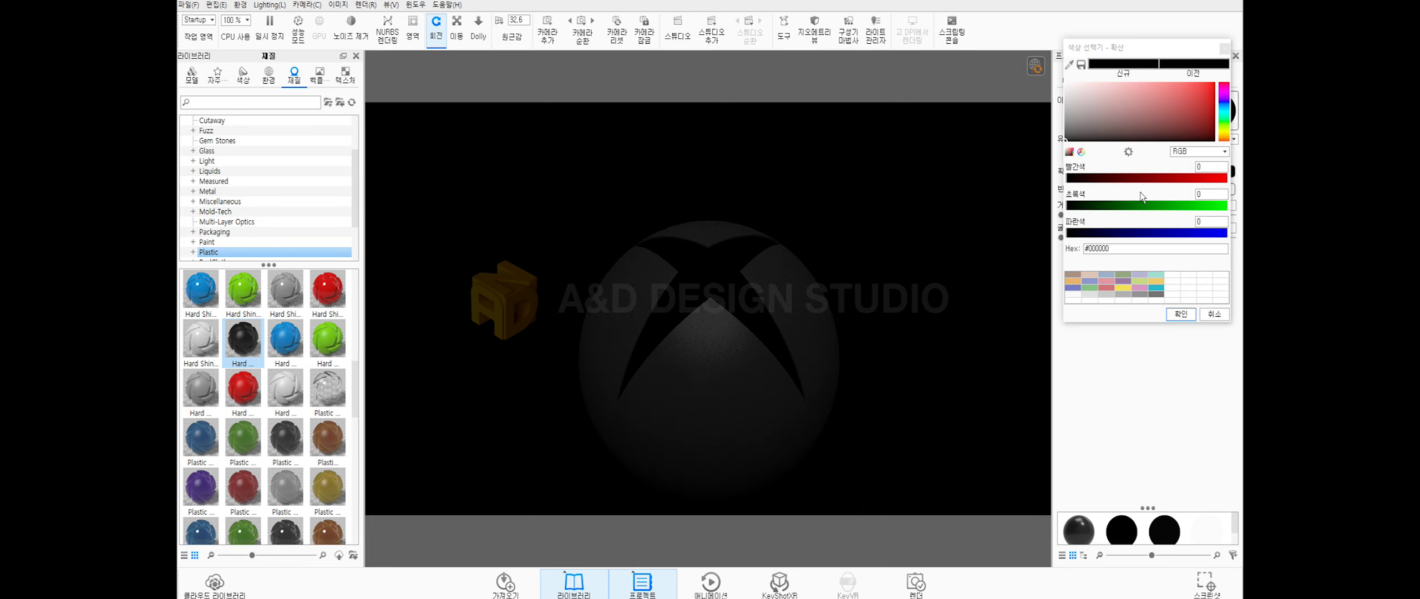
pyautogui.click(1066, 81)
pyautogui.click(1183, 312)
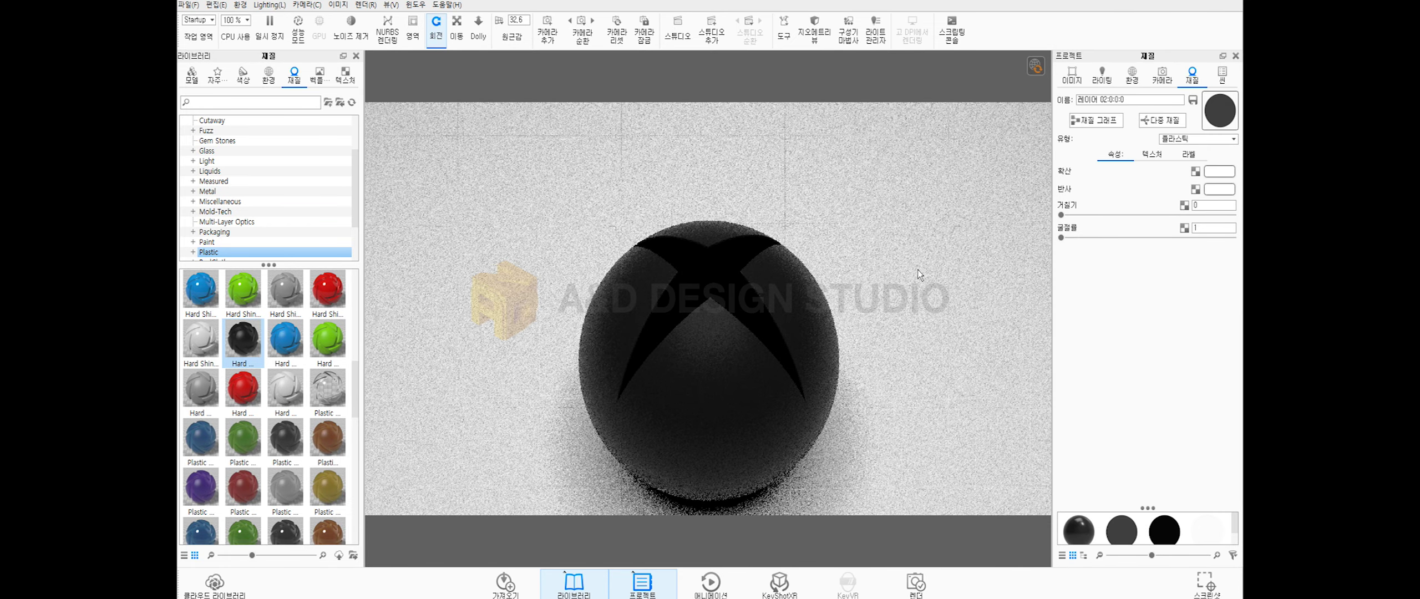
# Set the ground surface's diffuse colour to dark grey, RGB 77, 77, 77
pyautogui.scroll(-5, 847, 245)
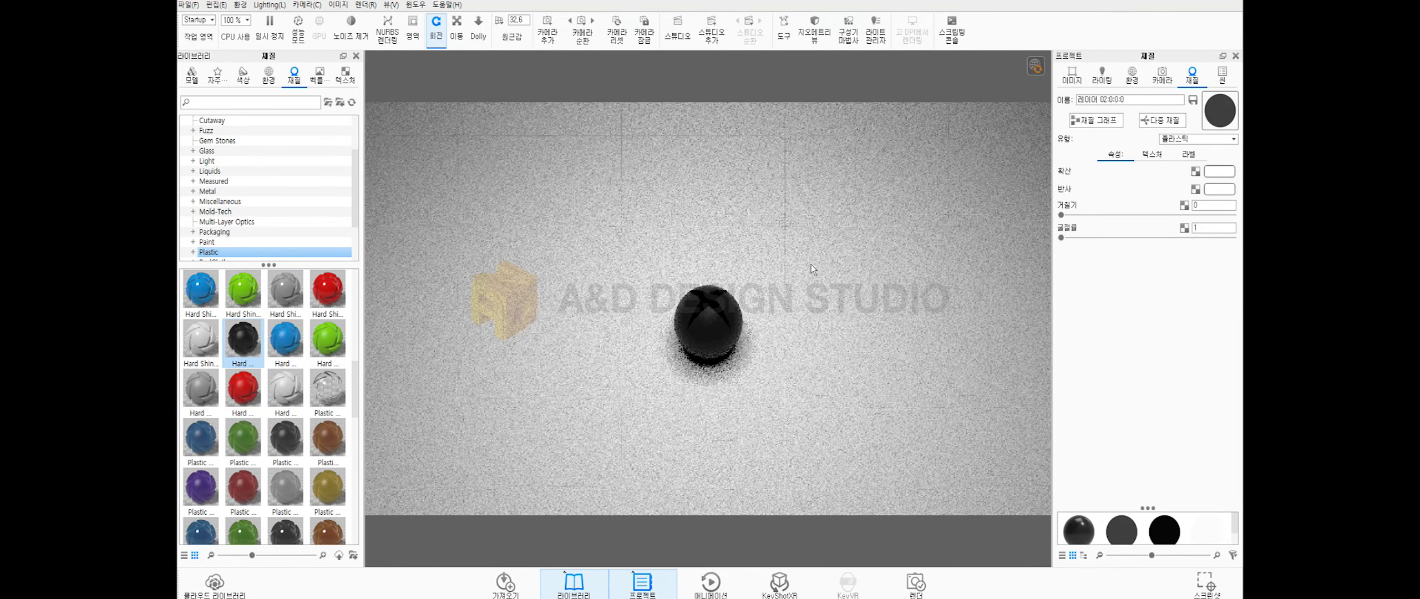
pyautogui.scroll(6, 819, 262)
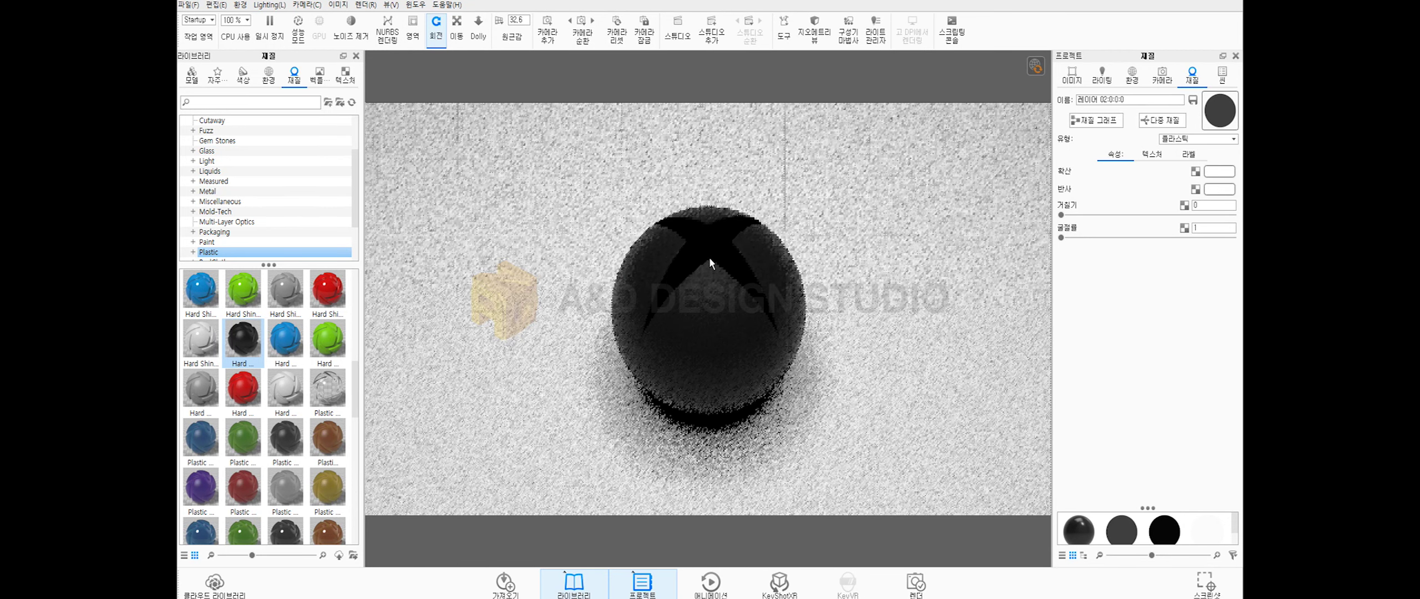
pyautogui.scroll(2, 709, 257)
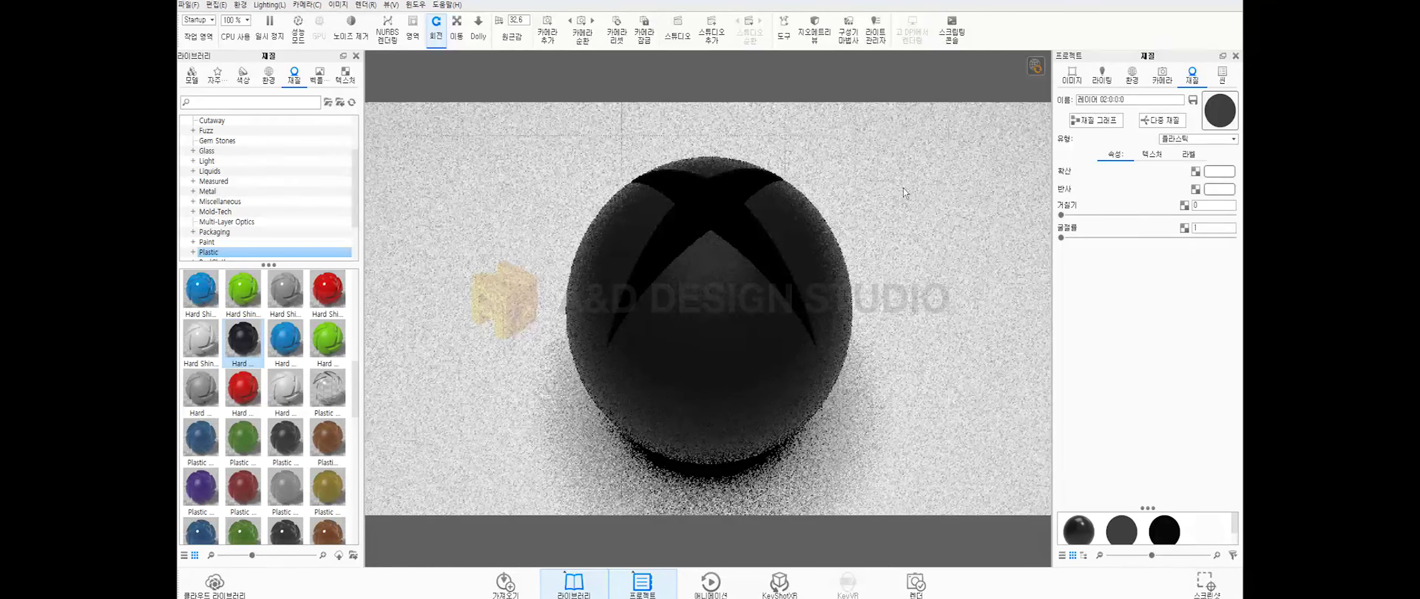
pyautogui.click(1220, 171)
pyautogui.moveTo(1085, 125); pyautogui.dragTo(1040, 134)
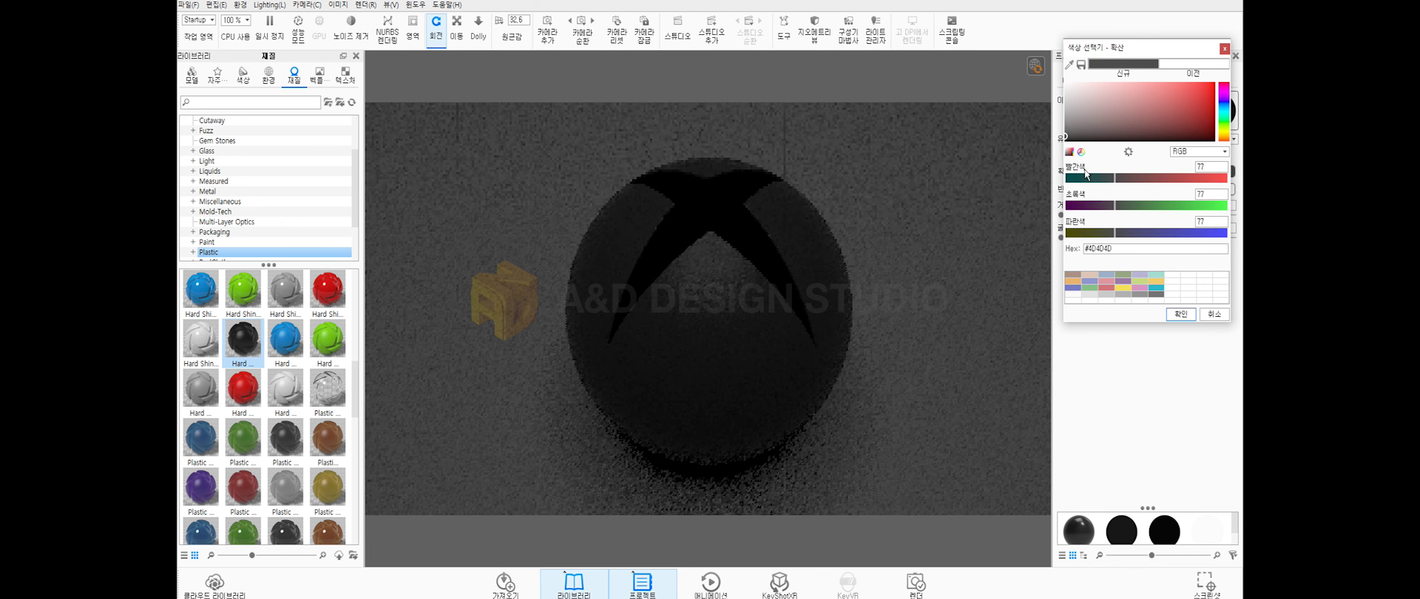
pyautogui.click(1187, 312)
# Set the Perspective camera's azimuth to -90° and its inclination to about 57°, framing the ball slightly closer
pyautogui.click(1163, 74)
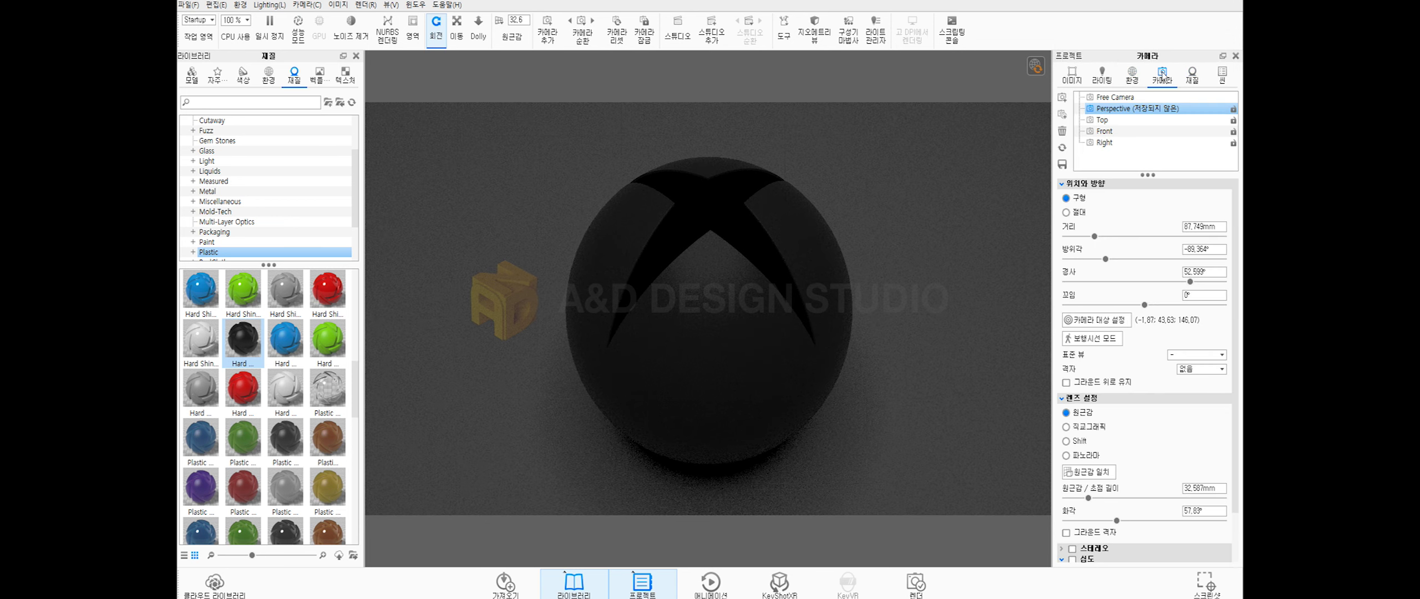
pyautogui.moveTo(1096, 238); pyautogui.dragTo(1105, 259)
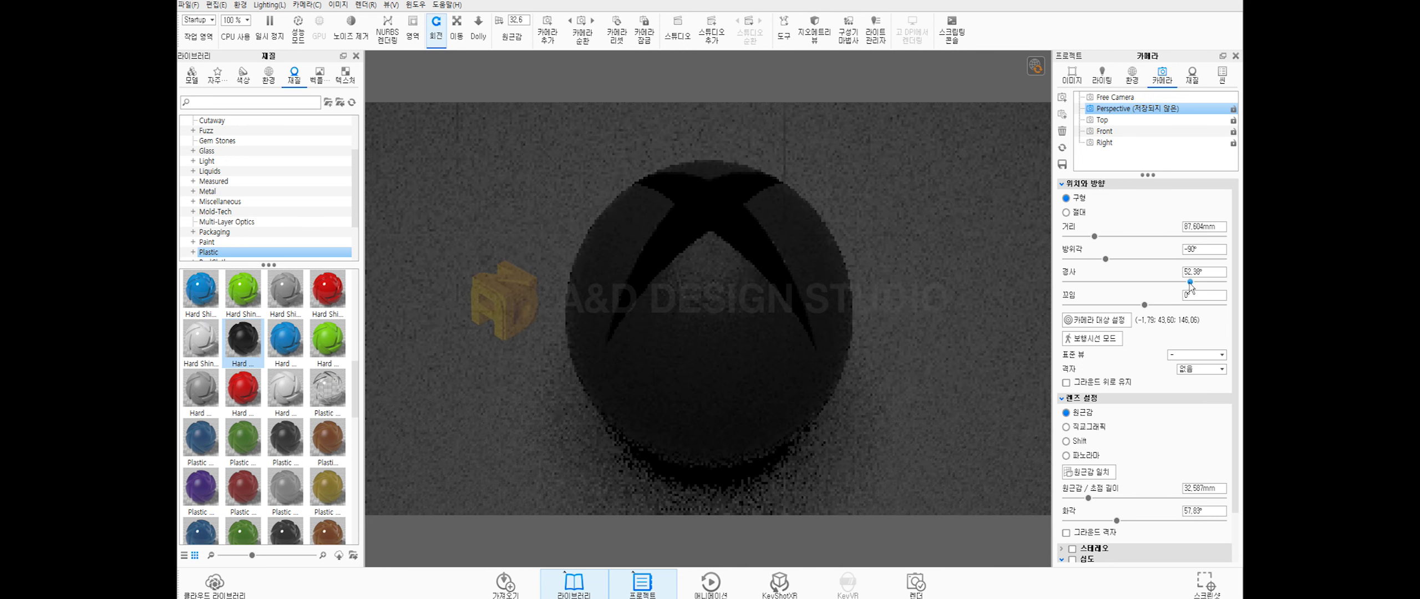
pyautogui.moveTo(1188, 282); pyautogui.dragTo(1194, 282)
pyautogui.scroll(3, 704, 257)
pyautogui.scroll(-2, 705, 257)
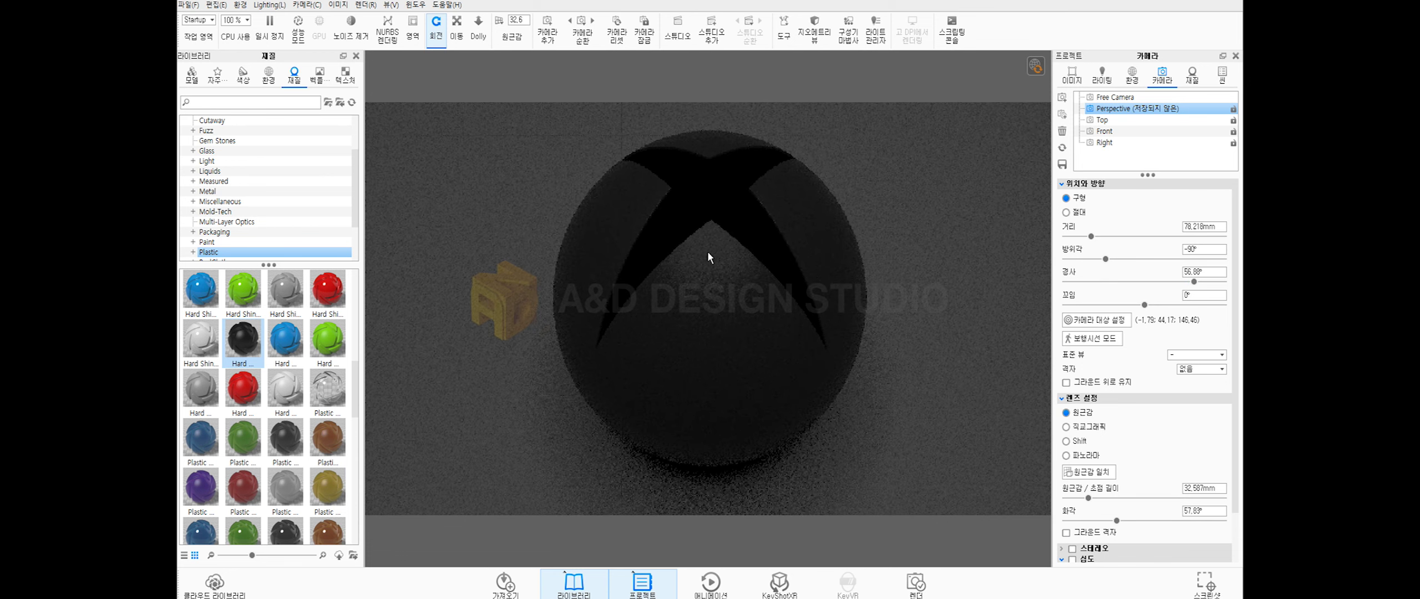
# Open the material graph of the X logo and add a Color Gradient texture node to it
pyautogui.doubleClick(723, 191)
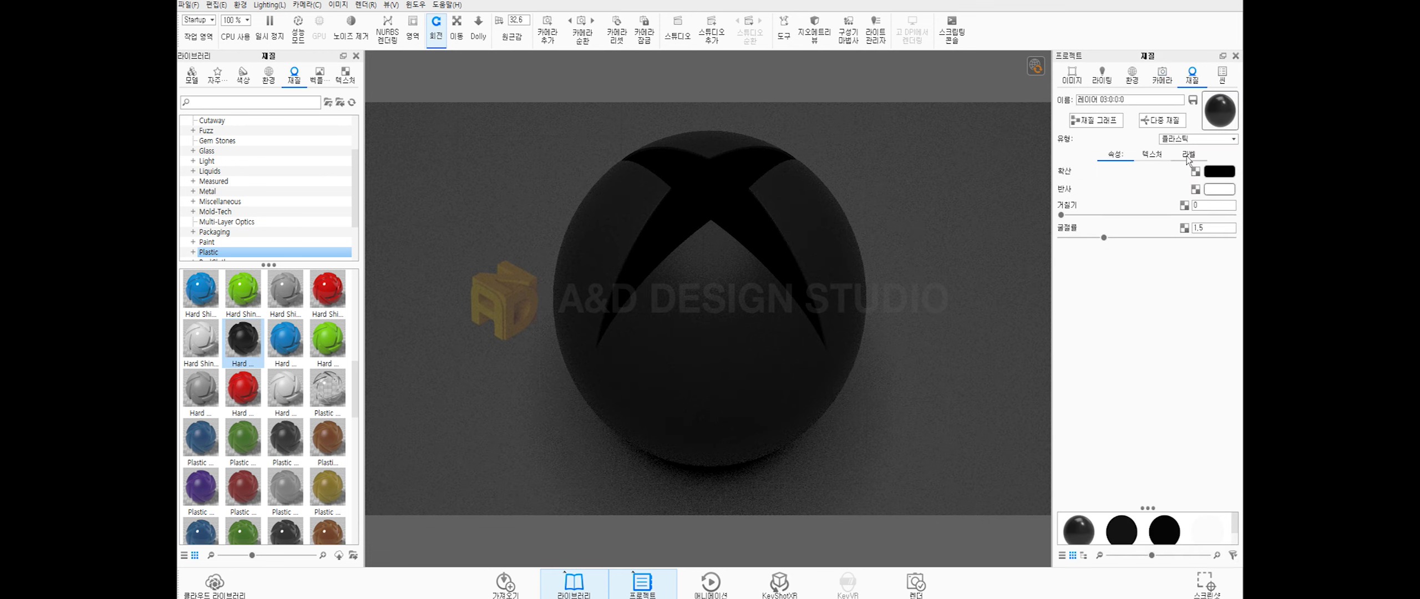
pyautogui.click(1095, 119)
pyautogui.moveTo(825, 361); pyautogui.dragTo(689, 516)
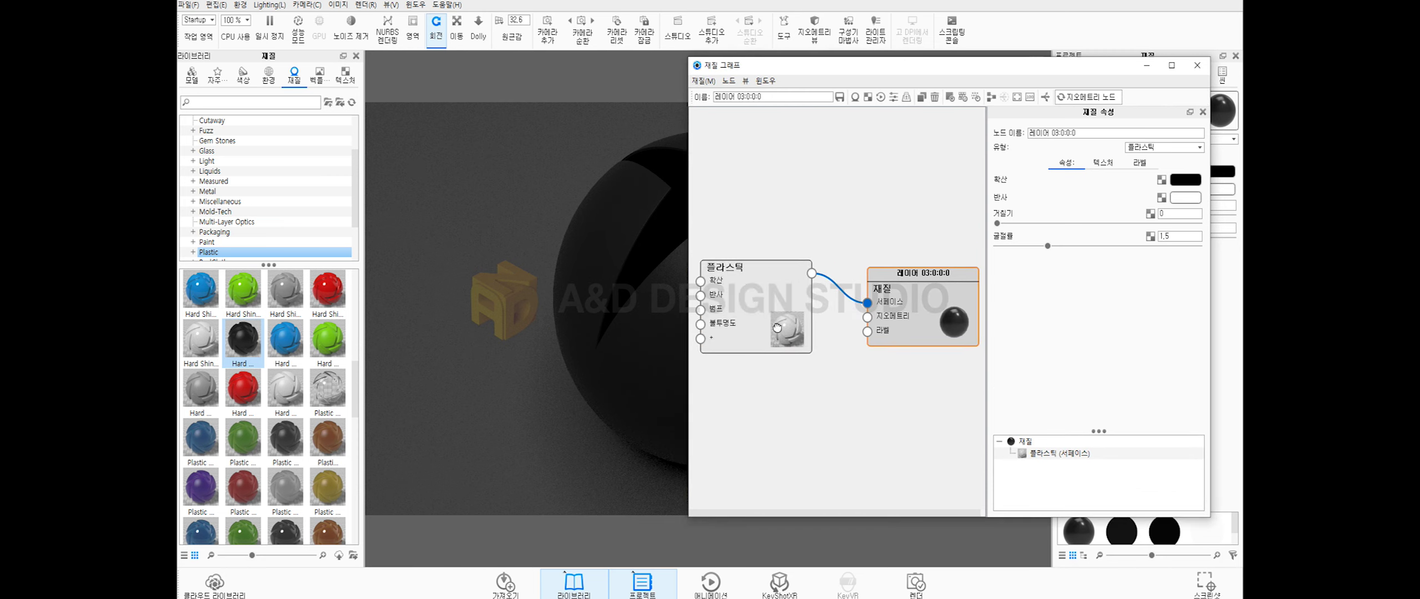
pyautogui.moveTo(777, 328); pyautogui.dragTo(813, 347)
pyautogui.moveTo(910, 283); pyautogui.dragTo(930, 190)
pyautogui.moveTo(788, 338); pyautogui.dragTo(804, 240)
pyautogui.rightClick(784, 342)
pyautogui.moveTo(853, 427)
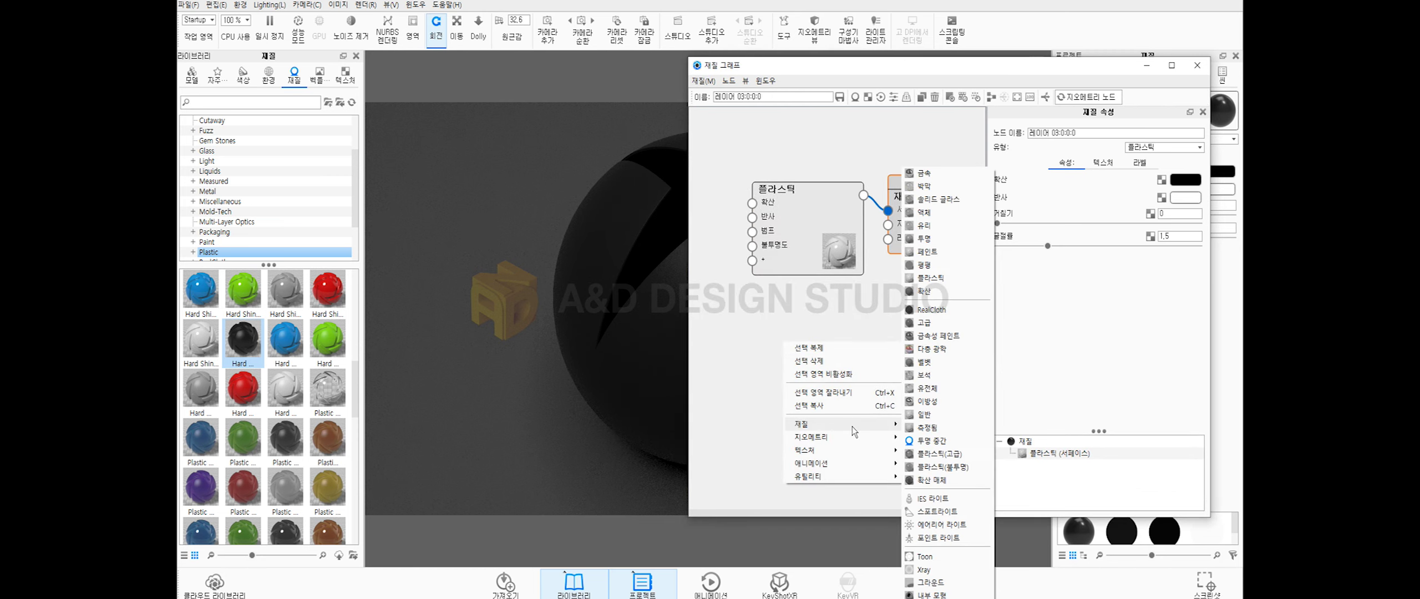
pyautogui.moveTo(869, 451)
pyautogui.click(936, 504)
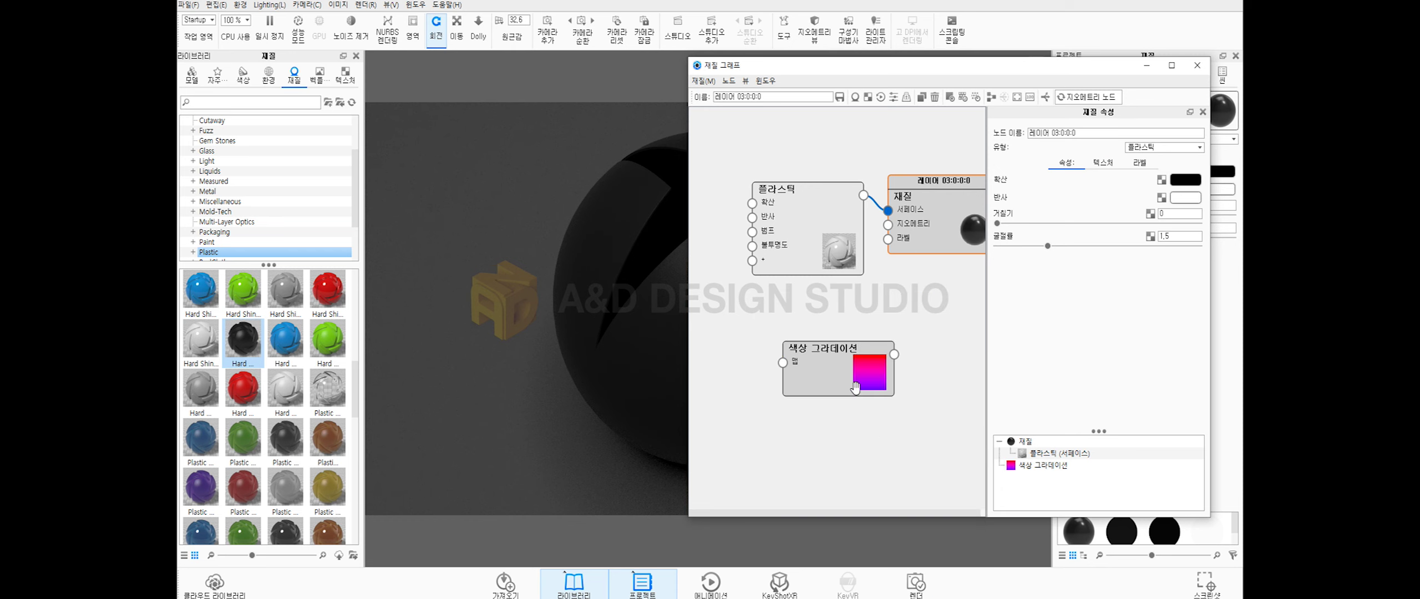
# Connect the Color Gradient node to the diffuse input of the logo's Plastic node
pyautogui.moveTo(856, 391); pyautogui.dragTo(808, 379)
pyautogui.moveTo(805, 222)
pyautogui.mouseDown()
pyautogui.moveTo(757, 222)
pyautogui.moveTo(818, 229)
pyautogui.mouseUp()
pyautogui.moveTo(939, 228)
pyautogui.mouseDown()
pyautogui.moveTo(953, 210)
pyautogui.moveTo(937, 229)
pyautogui.mouseUp()
pyautogui.moveTo(845, 255); pyautogui.dragTo(811, 206)
pyautogui.moveTo(845, 342); pyautogui.dragTo(852, 285)
pyautogui.moveTo(855, 291); pyautogui.dragTo(908, 237)
pyautogui.moveTo(856, 292); pyautogui.dragTo(729, 218)
pyautogui.click(893, 305)
pyautogui.moveTo(843, 302); pyautogui.dragTo(729, 160)
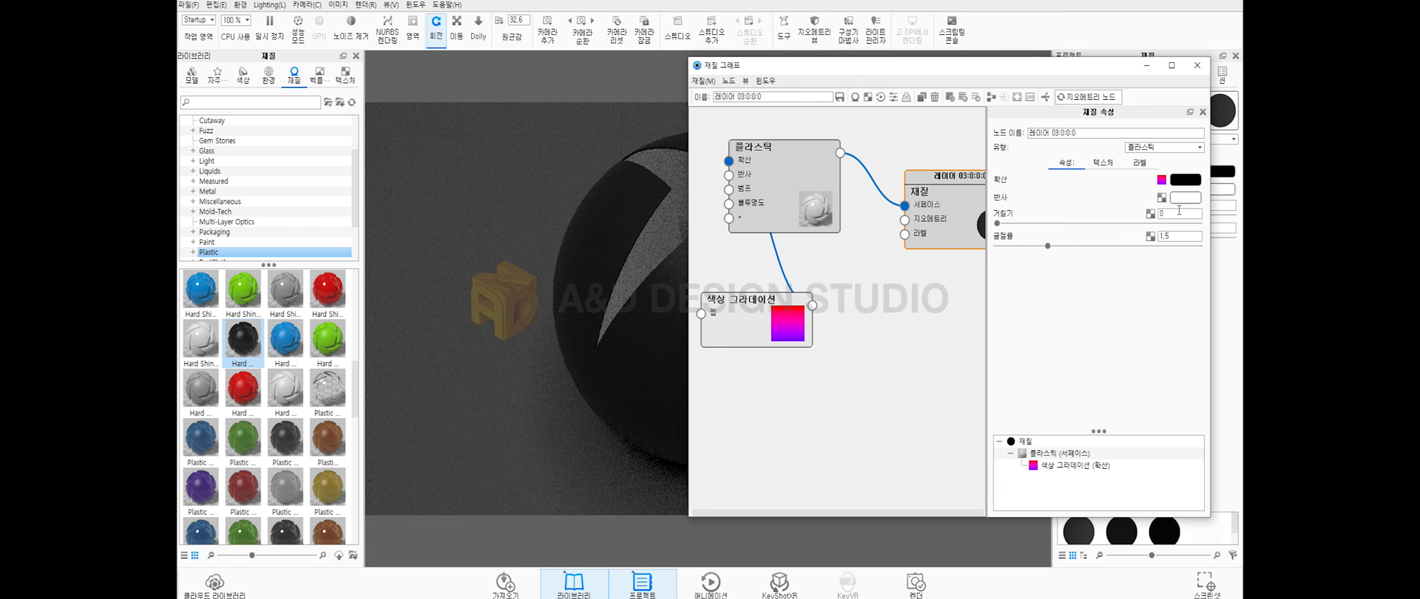
# Change the gradient's starting colour stop from white to bright green
pyautogui.click(1161, 179)
pyautogui.doubleClick(998, 350)
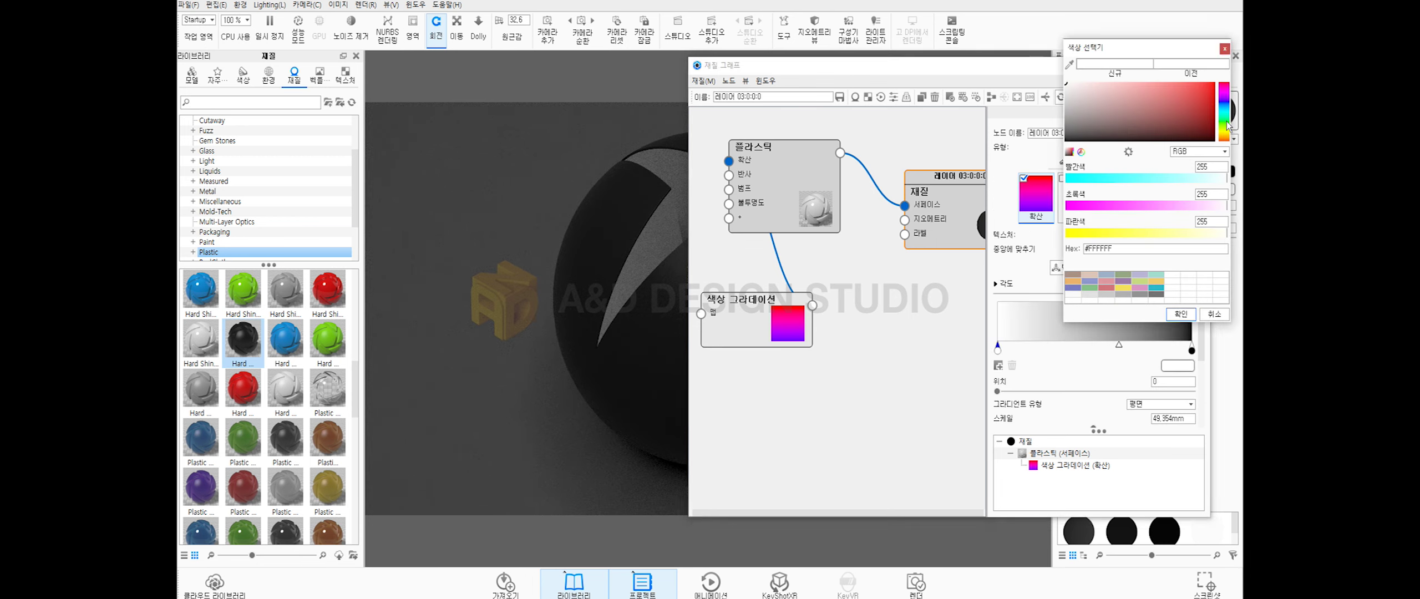
pyautogui.moveTo(1227, 139); pyautogui.dragTo(1229, 126)
pyautogui.click(1204, 91)
pyautogui.click(1180, 314)
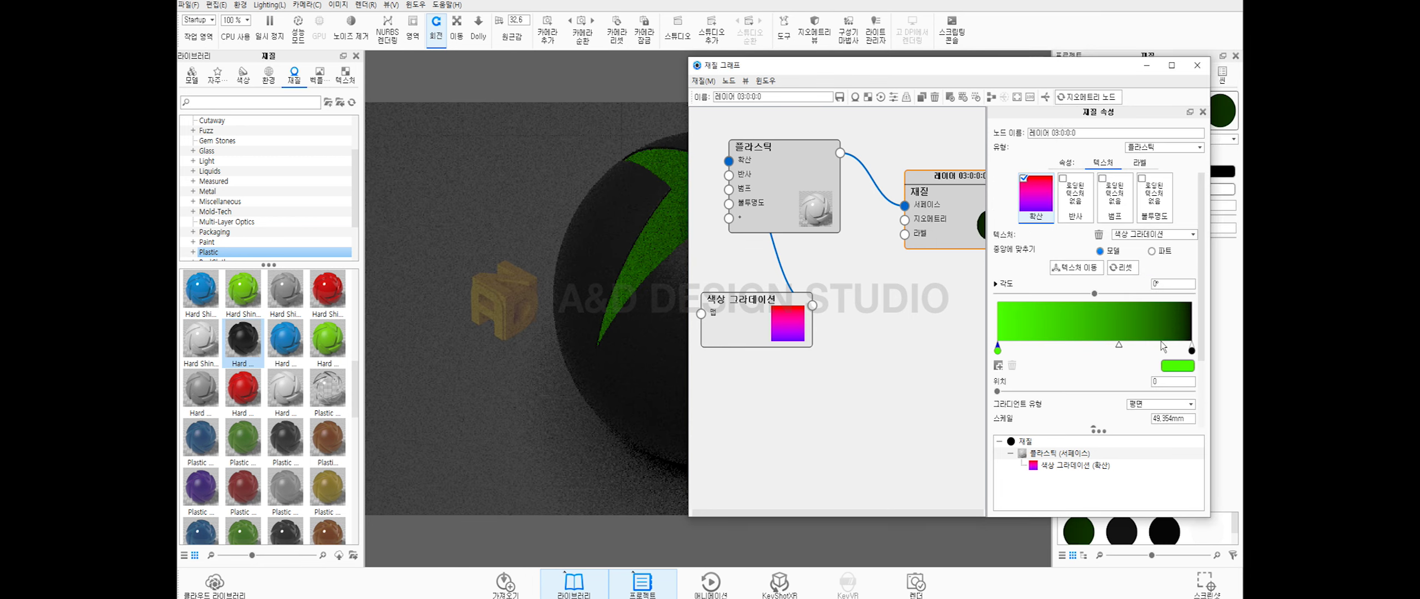
# Set the gradient's end colour stop to yellow, #F4FF00
pyautogui.doubleClick(1192, 350)
pyautogui.click(1228, 130)
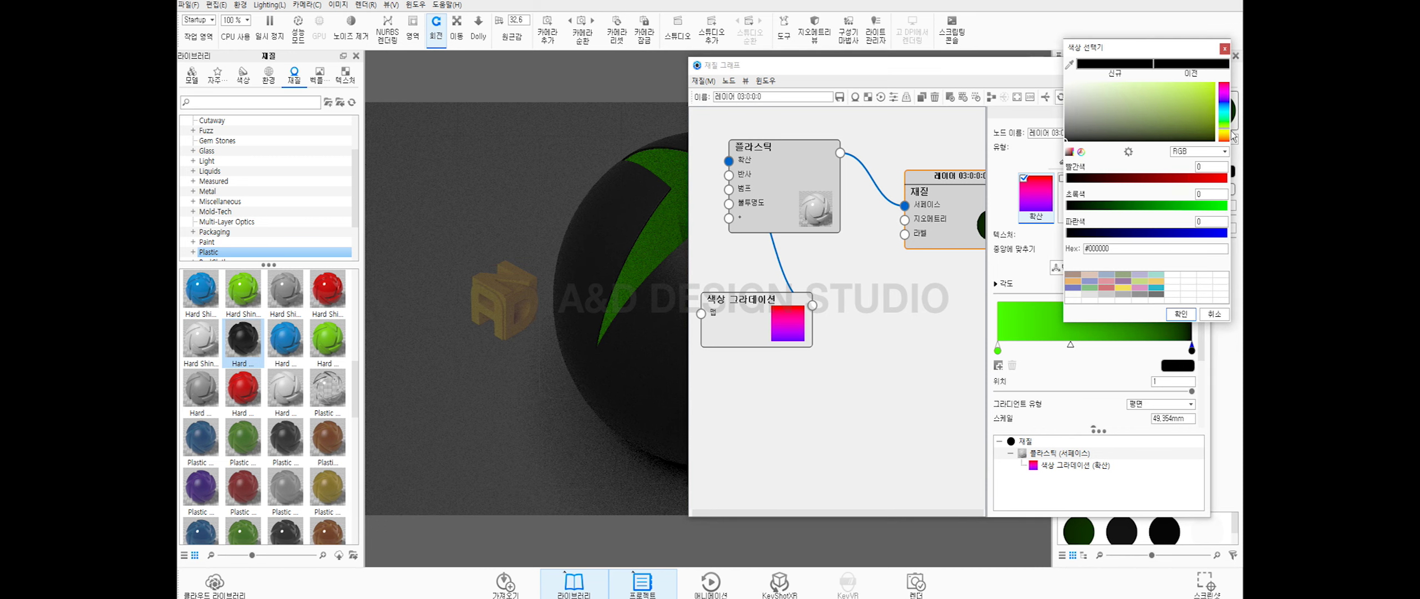
pyautogui.moveTo(1230, 139); pyautogui.dragTo(1232, 137)
pyautogui.click(1213, 84)
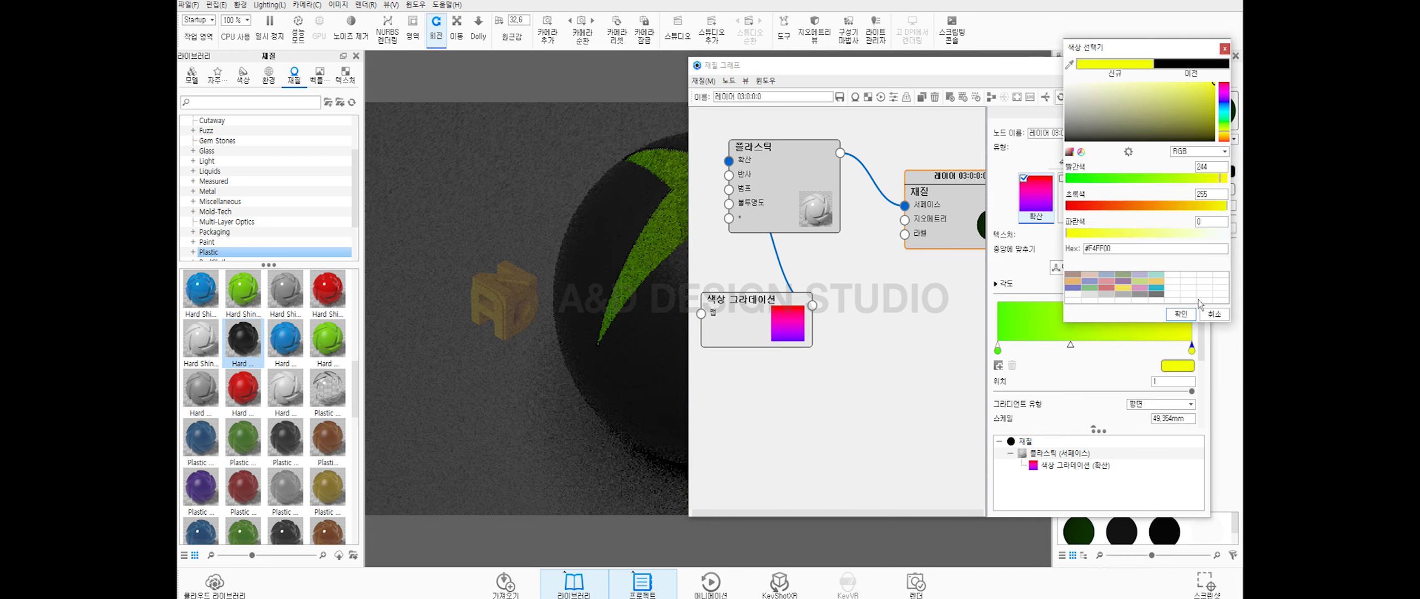
pyautogui.click(1181, 314)
# Move the material graph window aside and close it to uncover the rendered logo
pyautogui.moveTo(913, 69); pyautogui.dragTo(588, 274)
pyautogui.moveTo(798, 267); pyautogui.dragTo(613, 101)
pyautogui.click(684, 100)
# Move the gradient's yellow stop to 0.451 and turn the texture angle to about -172°
pyautogui.click(1156, 155)
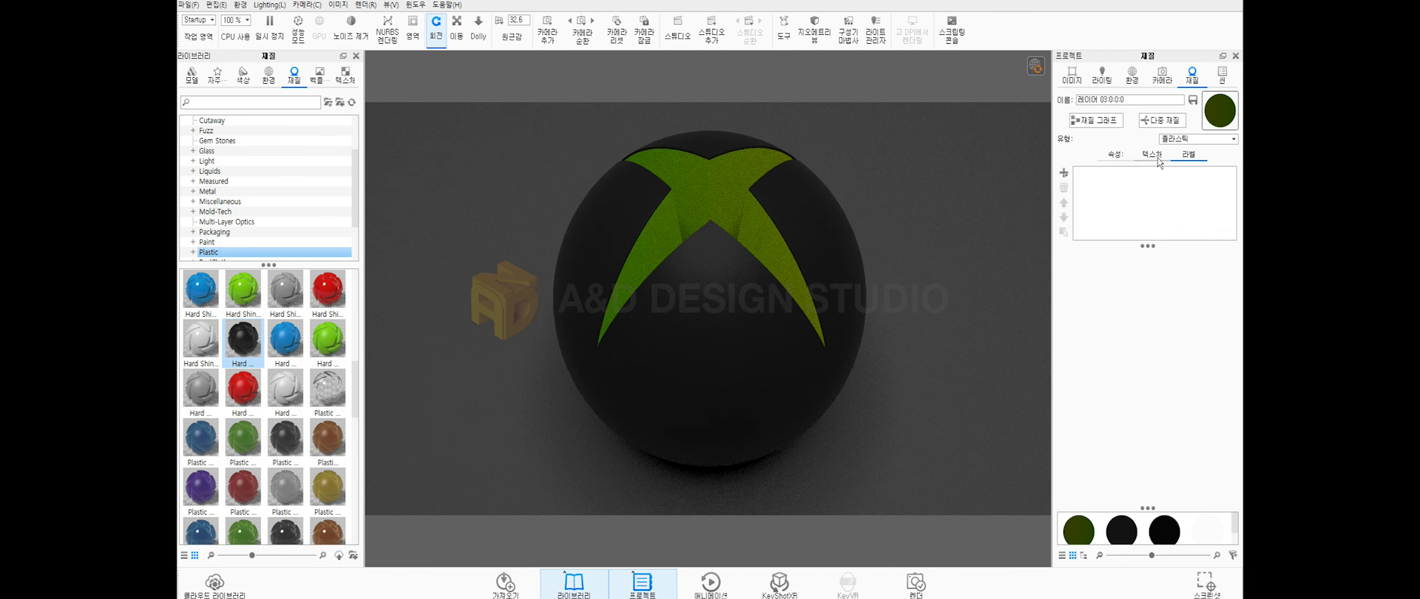
pyautogui.click(1150, 286)
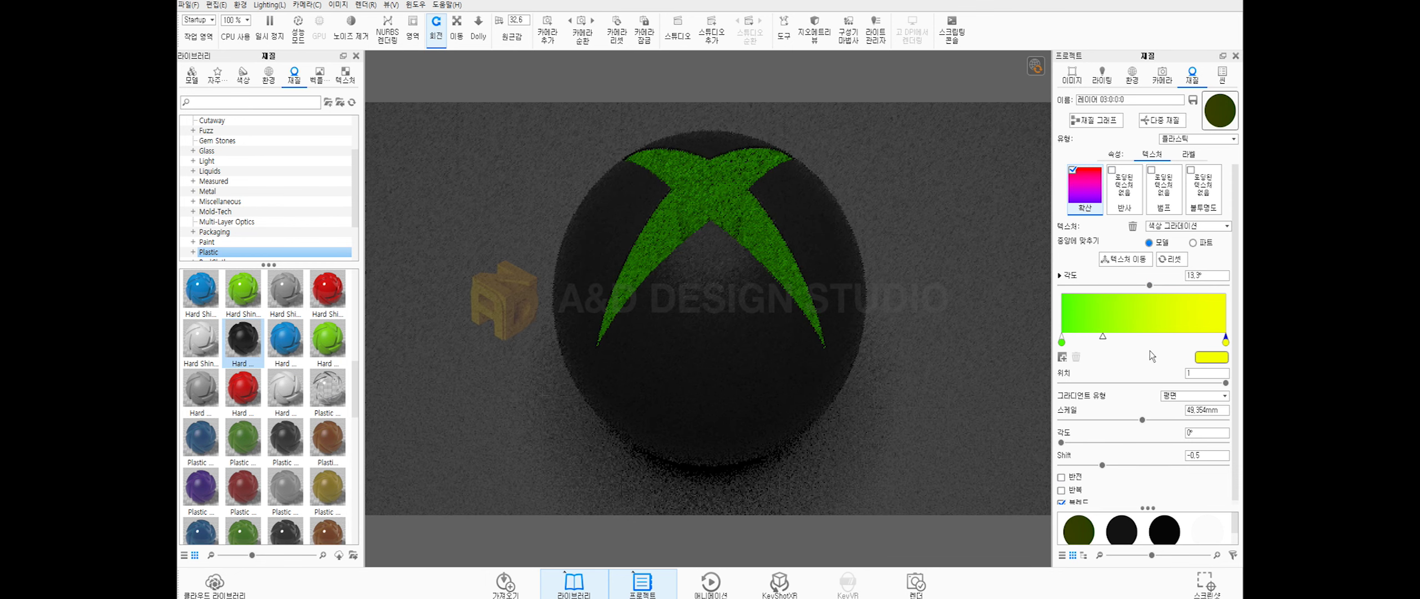
pyautogui.moveTo(1225, 340); pyautogui.dragTo(1136, 342)
pyautogui.moveTo(1149, 285); pyautogui.dragTo(1229, 290)
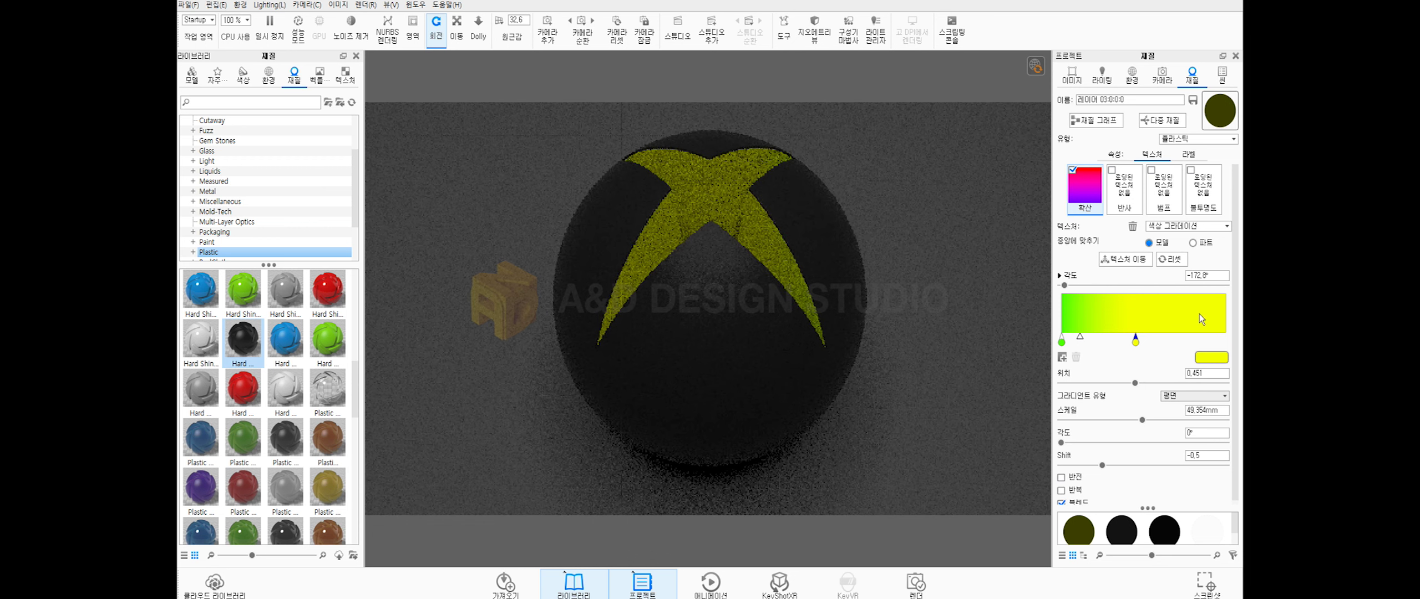
# Try the Spherical gradient type at different angles, with the yellow stop moved to position 1
pyautogui.click(1193, 395)
pyautogui.click(1191, 413)
pyautogui.moveTo(1079, 286); pyautogui.dragTo(1169, 288)
pyautogui.moveTo(1138, 338); pyautogui.dragTo(1232, 339)
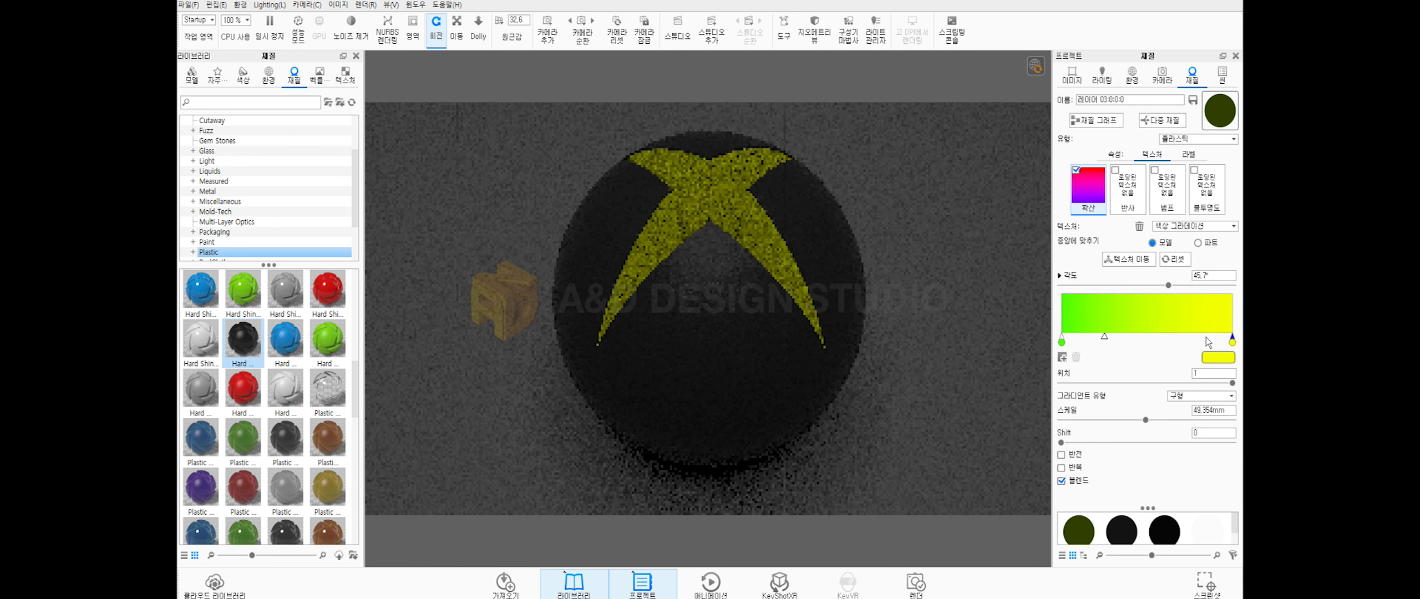
pyautogui.moveTo(1168, 285)
pyautogui.mouseDown()
pyautogui.moveTo(1060, 286)
pyautogui.moveTo(1234, 288)
pyautogui.moveTo(1143, 286)
pyautogui.mouseUp()
# Try the Map gradient type with a scale of 0.0221
pyautogui.click(1226, 397)
pyautogui.click(1188, 424)
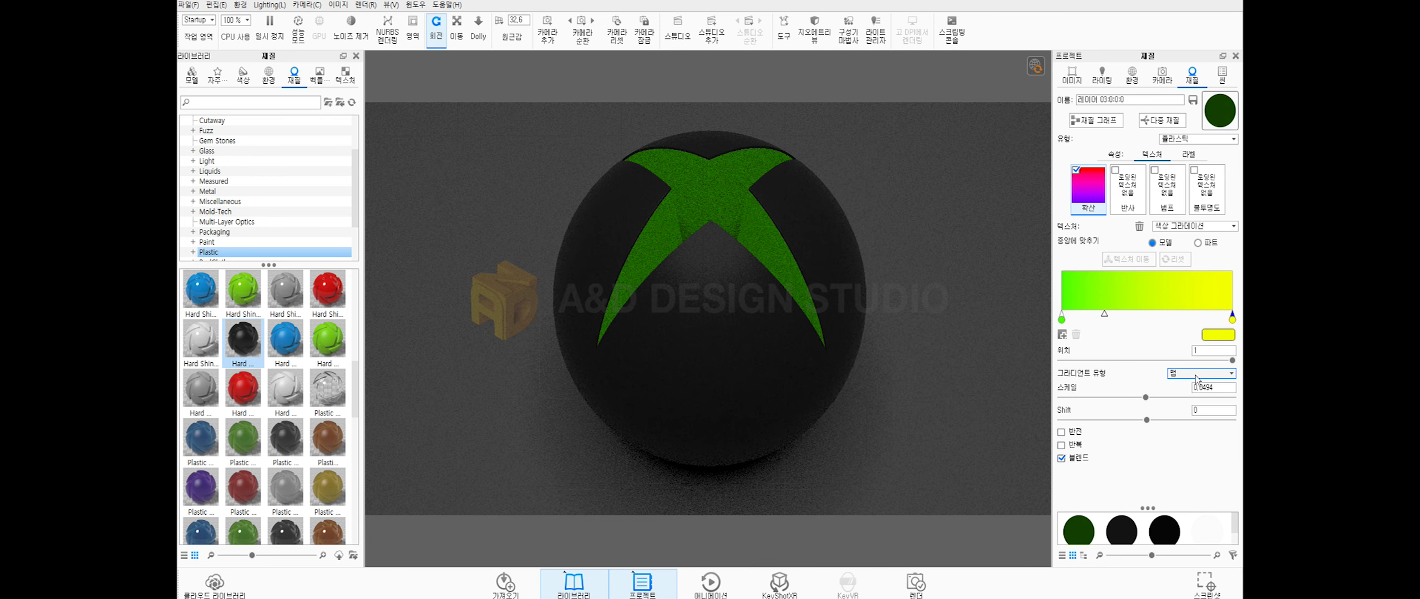
pyautogui.moveTo(1121, 398); pyautogui.dragTo(1098, 397)
# Set the area light's power to 8000 lumens to brighten the scene
pyautogui.scroll(-10, 891, 251)
pyautogui.scroll(2, 854, 235)
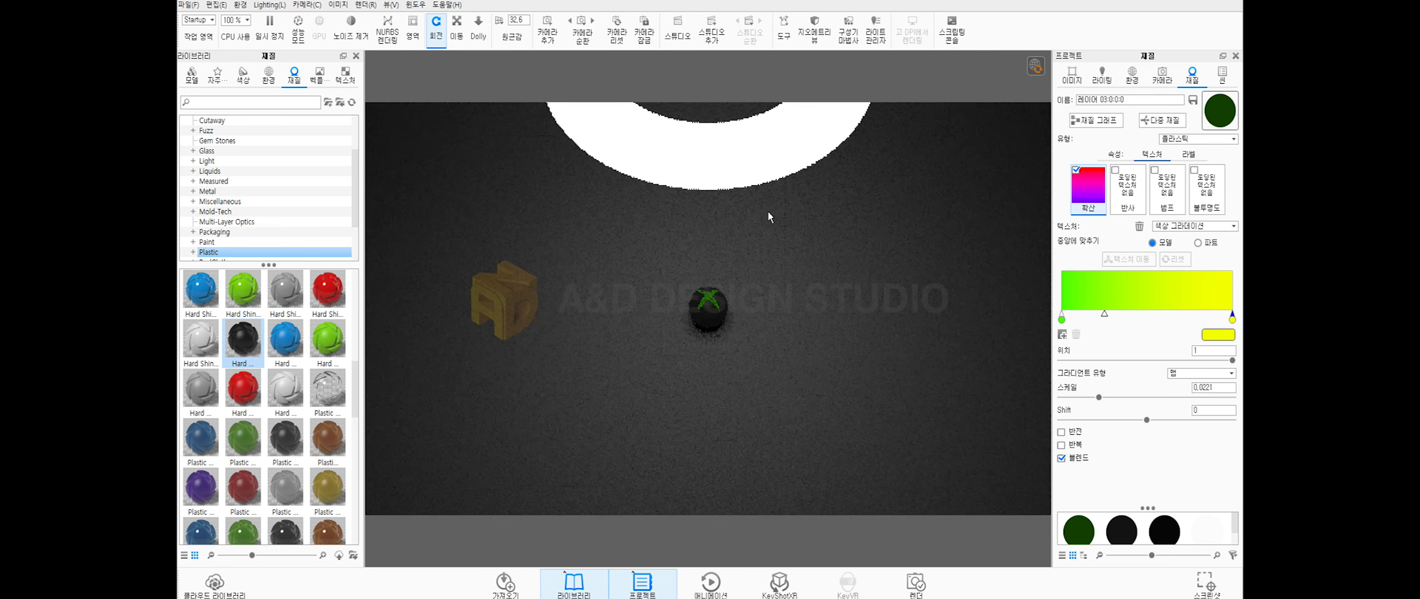
pyautogui.doubleClick(760, 176)
pyautogui.doubleClick(1179, 187)
pyautogui.write('8000')
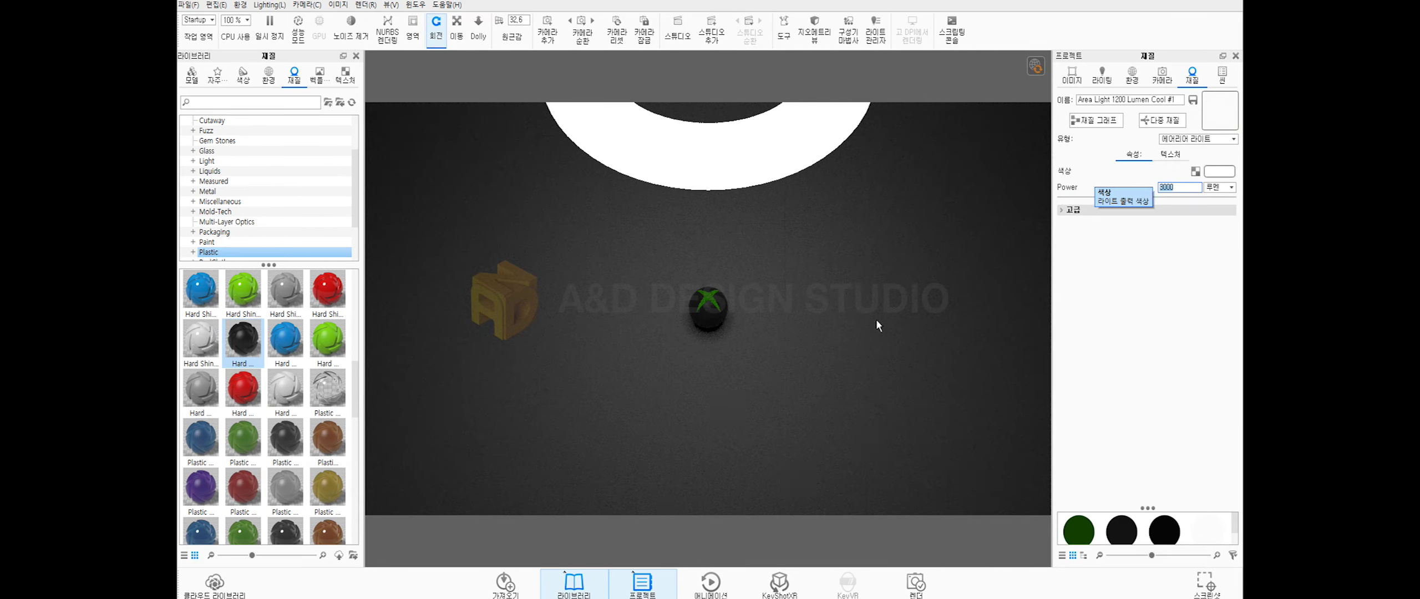
pyautogui.press('Return')
pyautogui.scroll(10, 715, 288)
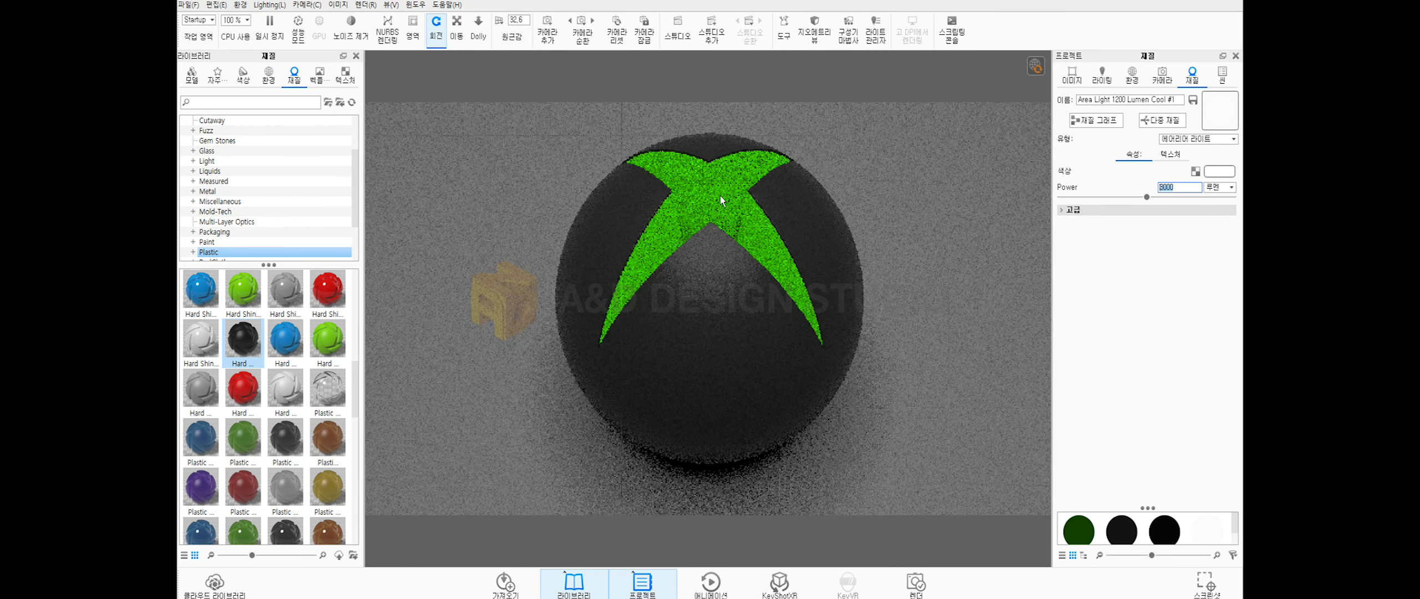
# Switch the X logo's gradient to the Angle type, centre its colour midpoint and turn the texture to about 140°
pyautogui.doubleClick(719, 200)
pyautogui.click(1196, 171)
pyautogui.click(1215, 373)
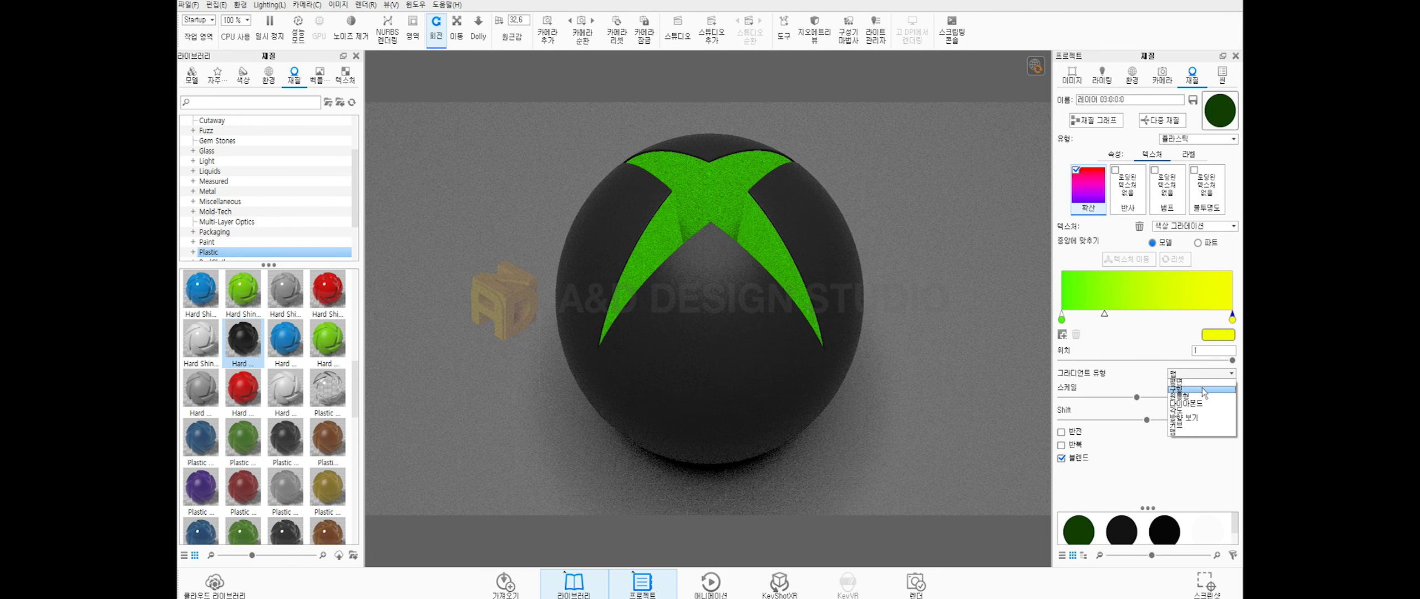
pyautogui.click(1197, 419)
pyautogui.moveTo(1200, 285); pyautogui.dragTo(1066, 285)
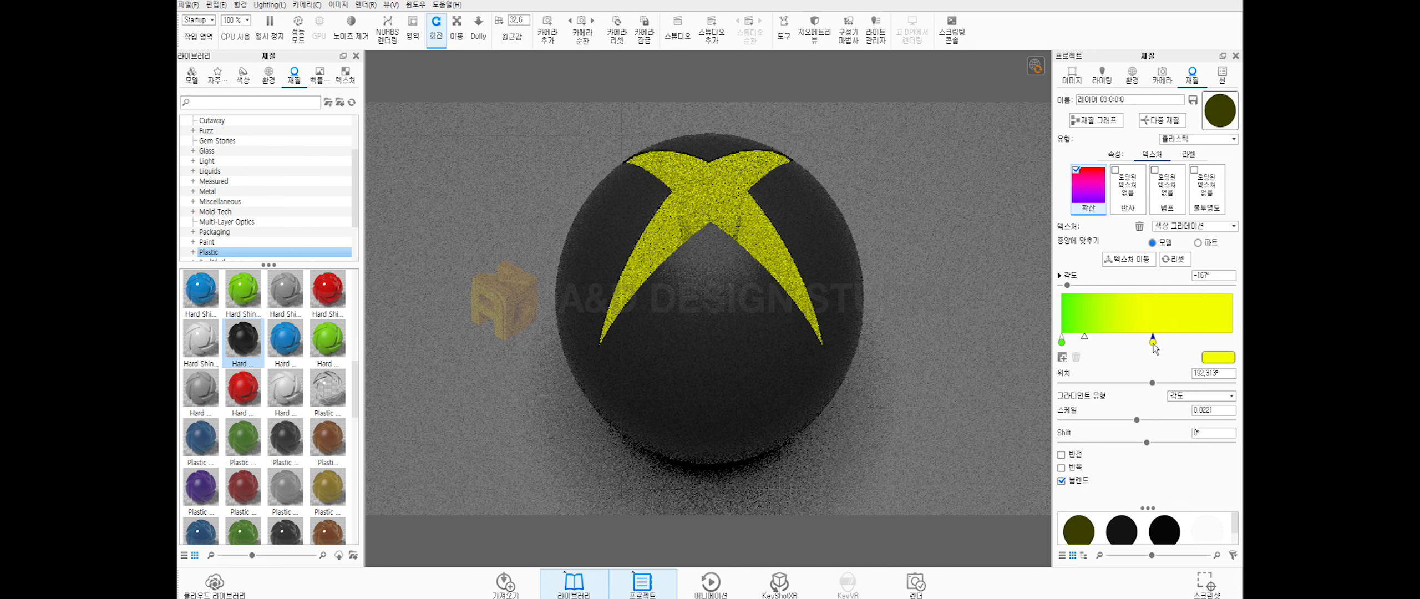
pyautogui.moveTo(1105, 336); pyautogui.dragTo(1147, 336)
pyautogui.moveTo(1068, 285); pyautogui.dragTo(1213, 285)
# Change the logo's gradient type to Planar and bring the texture angle to about -3°
pyautogui.click(1199, 395)
pyautogui.click(1187, 426)
pyautogui.click(1198, 396)
pyautogui.click(1198, 403)
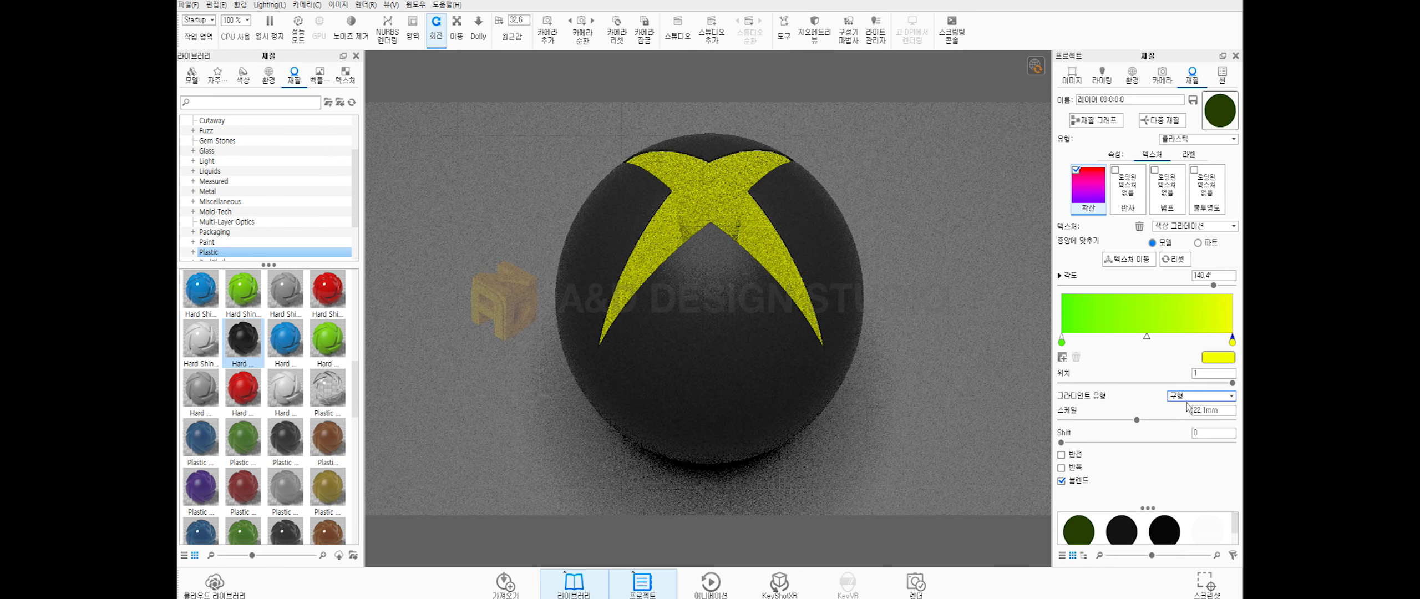
pyautogui.moveTo(1178, 293); pyautogui.dragTo(1146, 292)
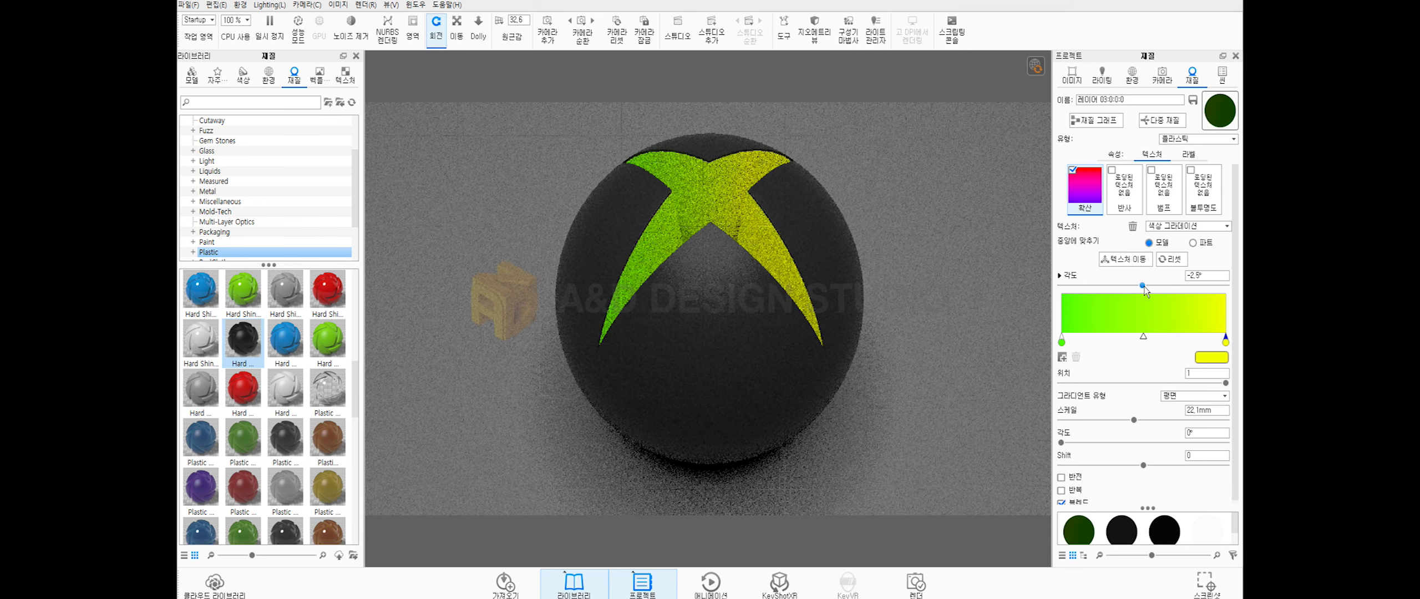
pyautogui.scroll(-1, 1180, 483)
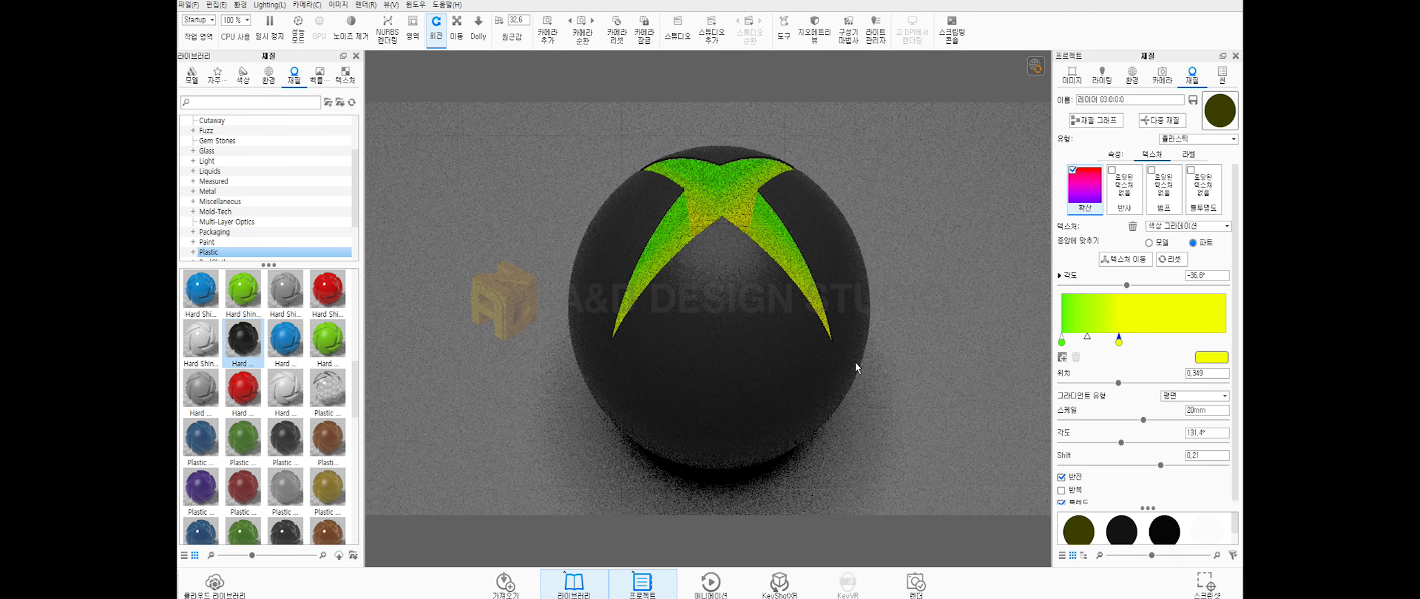
# Apply the hockey-ice texture from the library to the black ball as a bump map
pyautogui.click(345, 75)
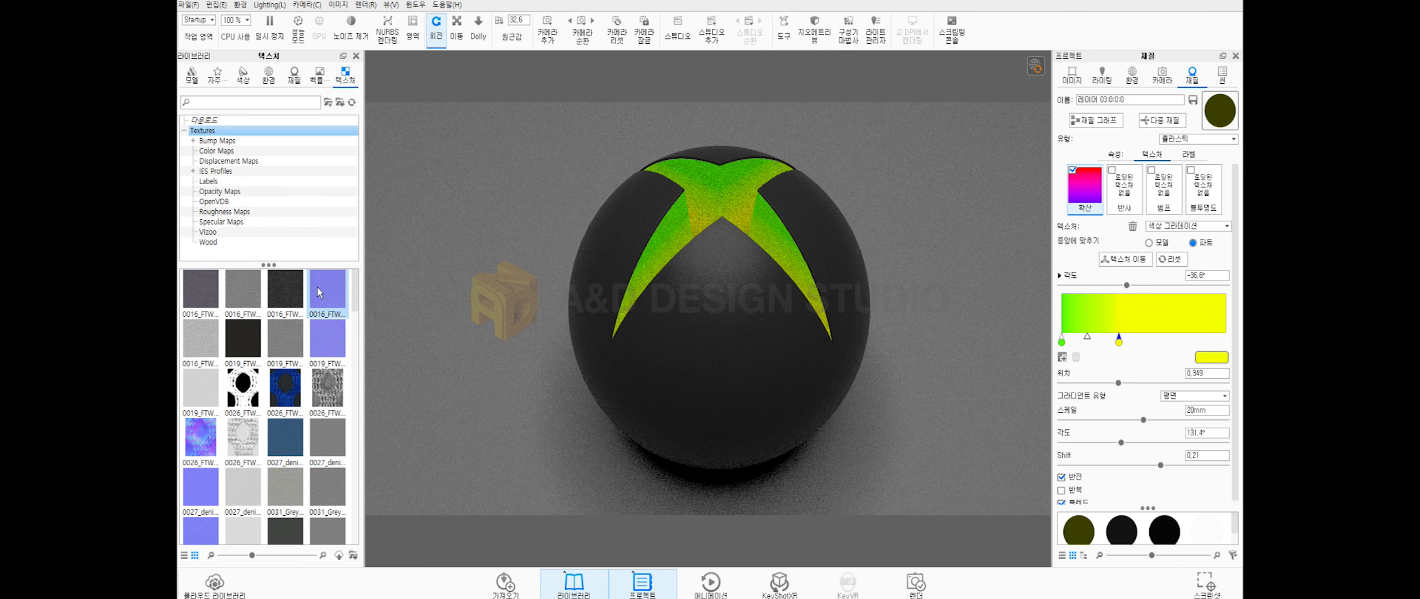
pyautogui.scroll(5, 333, 389)
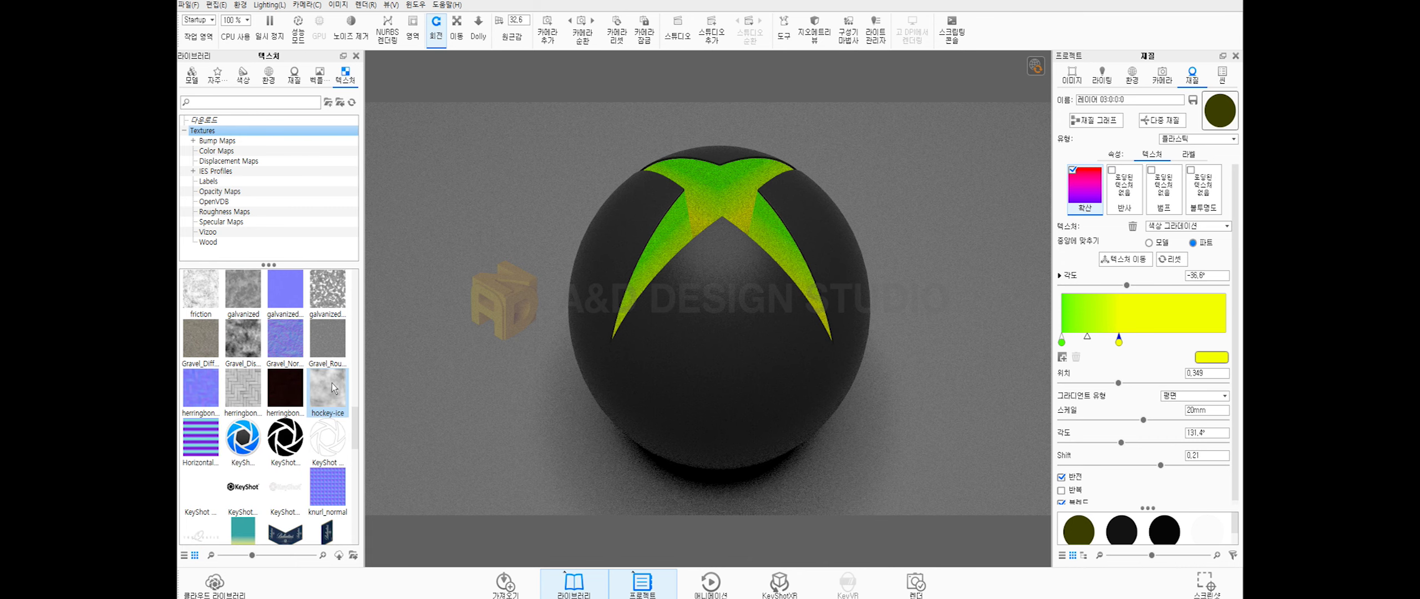
pyautogui.scroll(-15, 333, 391)
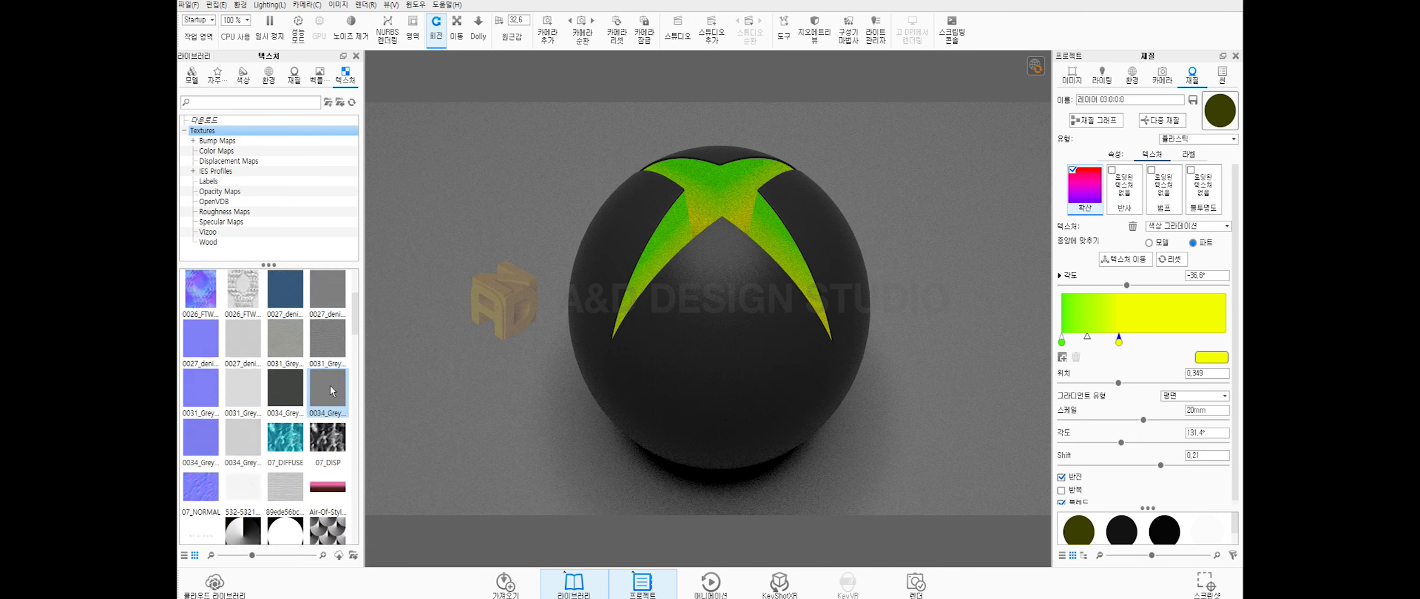
pyautogui.scroll(-3, 331, 393)
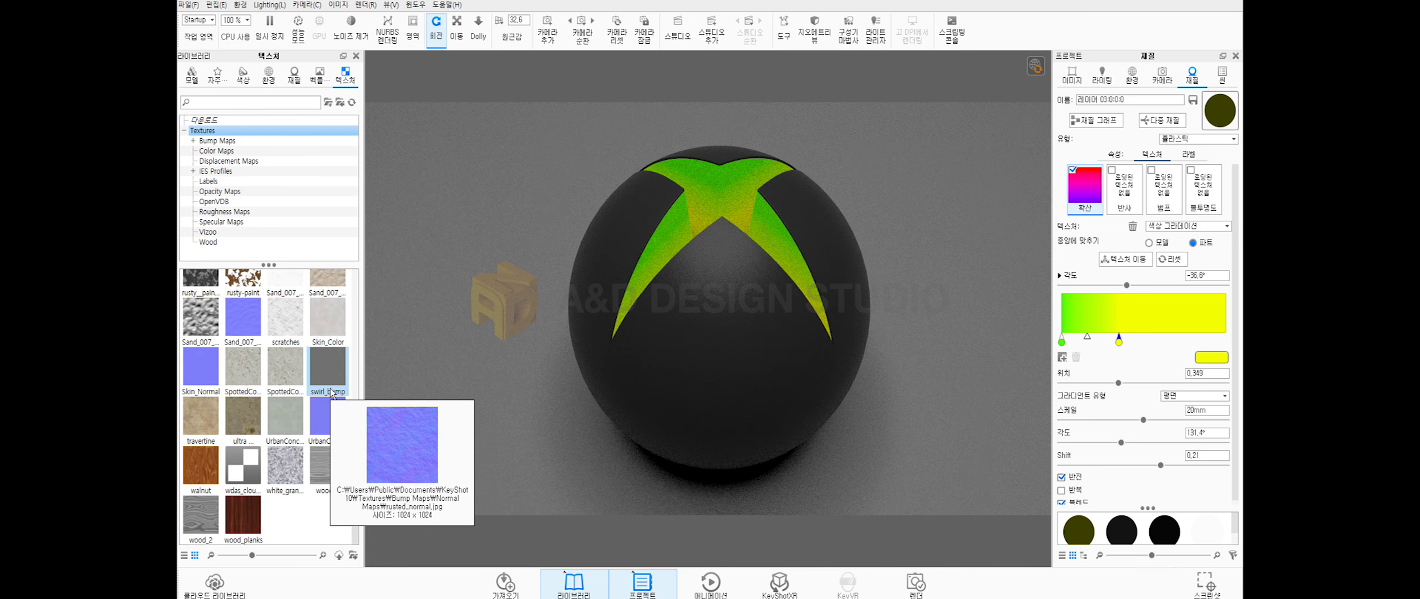
pyautogui.scroll(9, 295, 522)
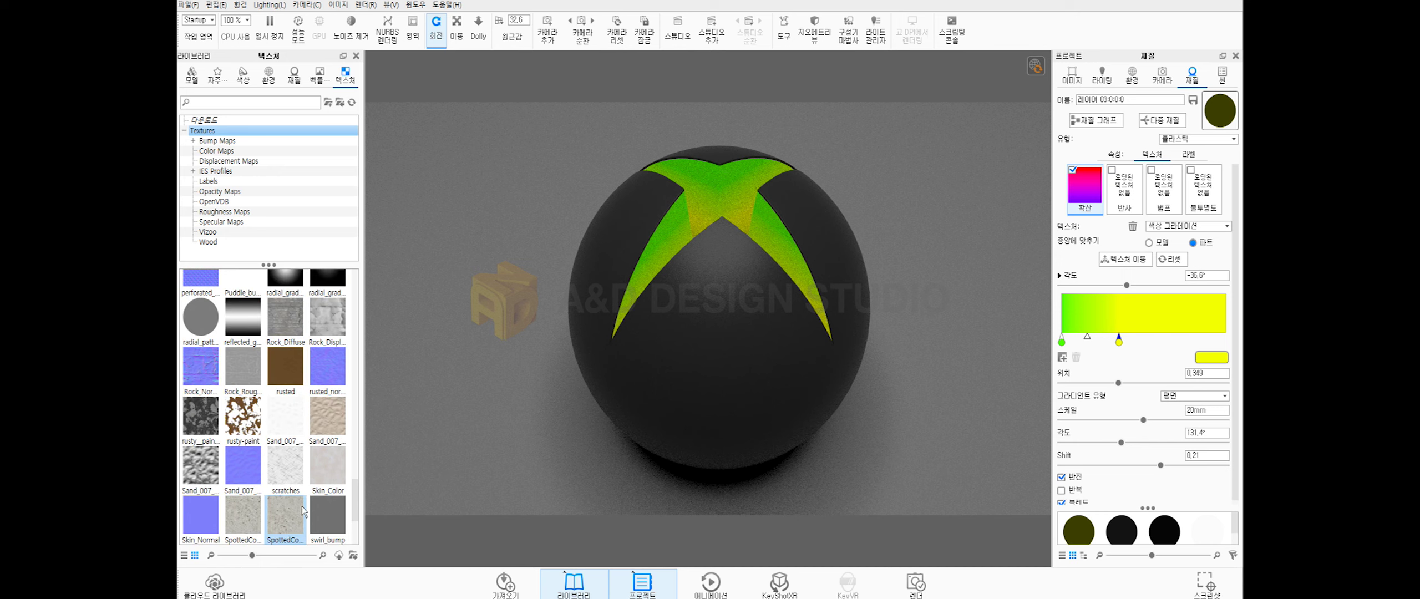
pyautogui.scroll(4, 289, 410)
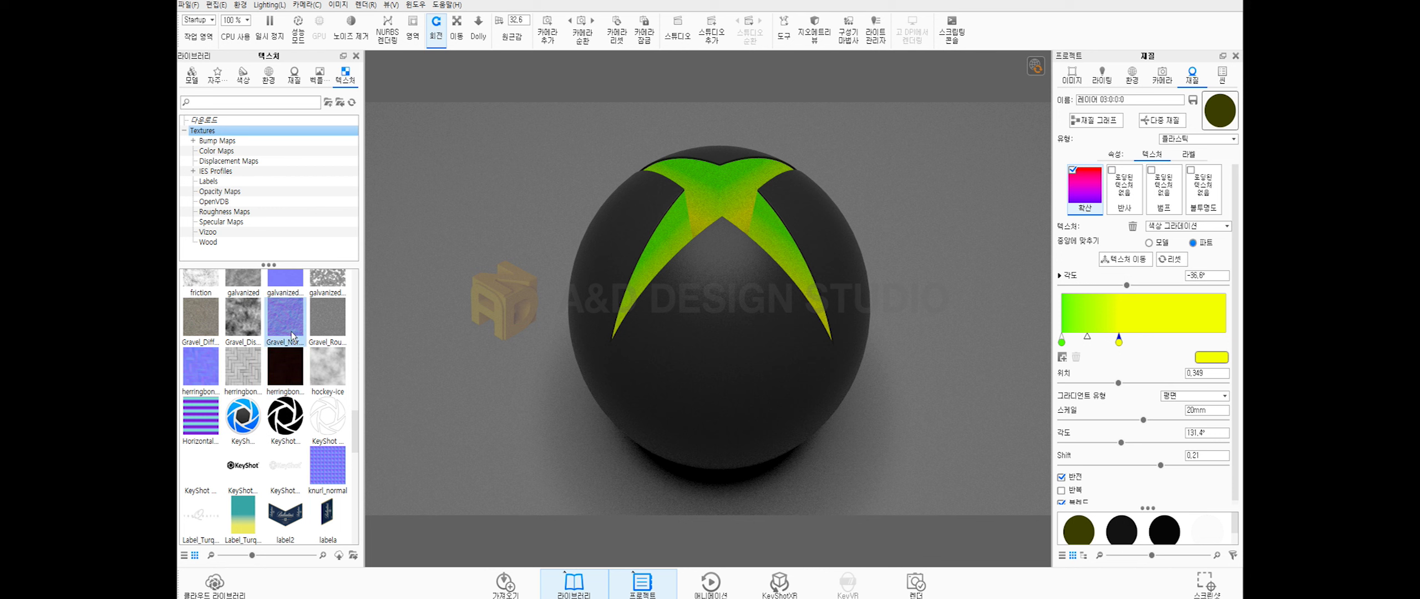
pyautogui.moveTo(327, 369); pyautogui.dragTo(628, 392)
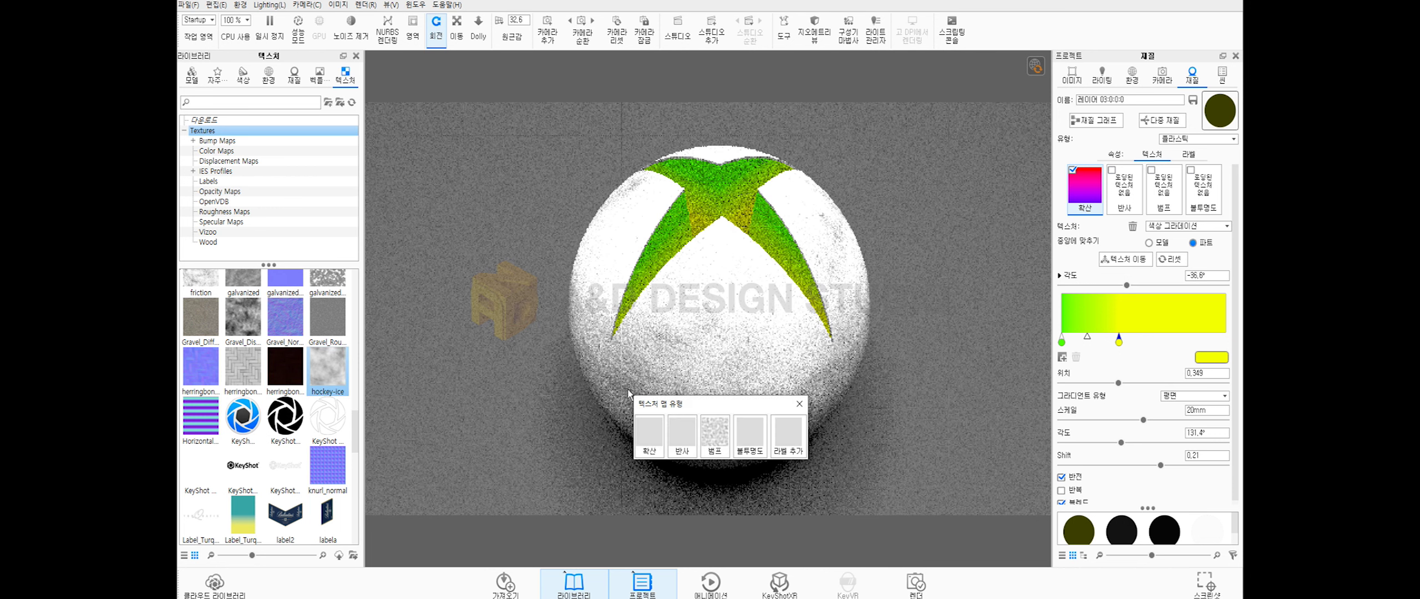
pyautogui.click(718, 438)
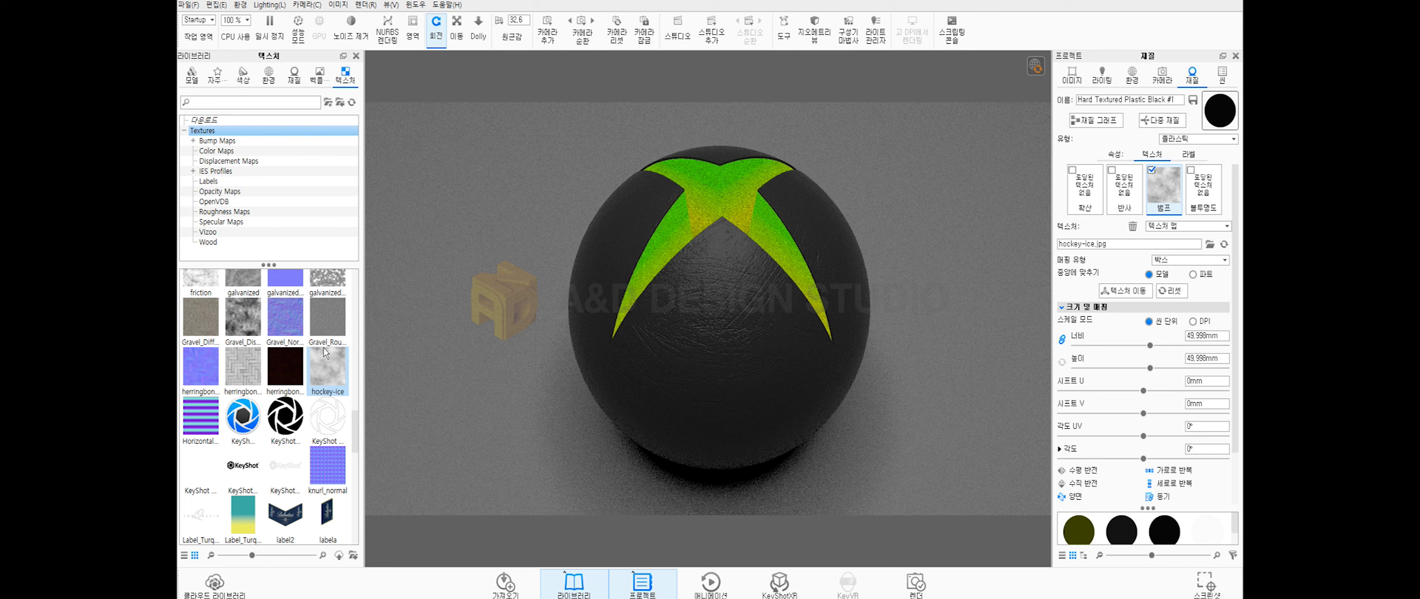
# Apply the knurl_normal texture to the X logo as a bump map and reduce its width and height to 1.1 mm
pyautogui.scroll(-3, 323, 348)
pyautogui.scroll(7, 318, 334)
pyautogui.scroll(-6, 324, 349)
pyautogui.moveTo(327, 487); pyautogui.dragTo(735, 190)
pyautogui.click(818, 234)
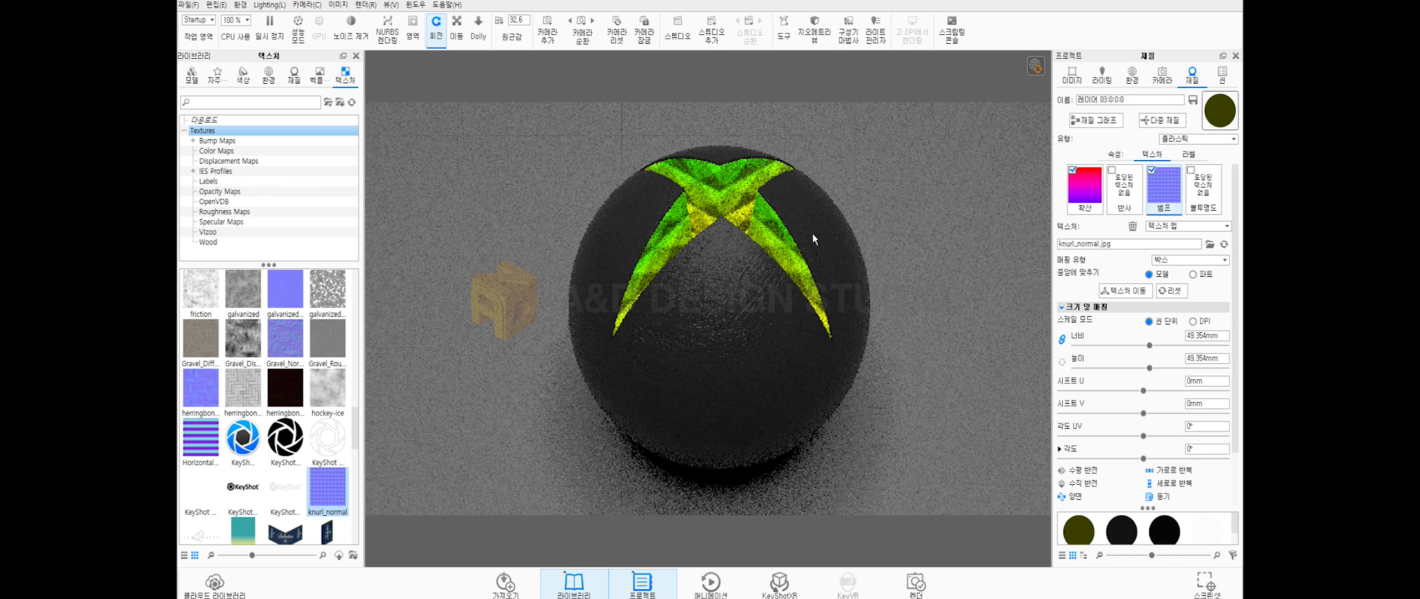
pyautogui.moveTo(1151, 349); pyautogui.dragTo(1079, 350)
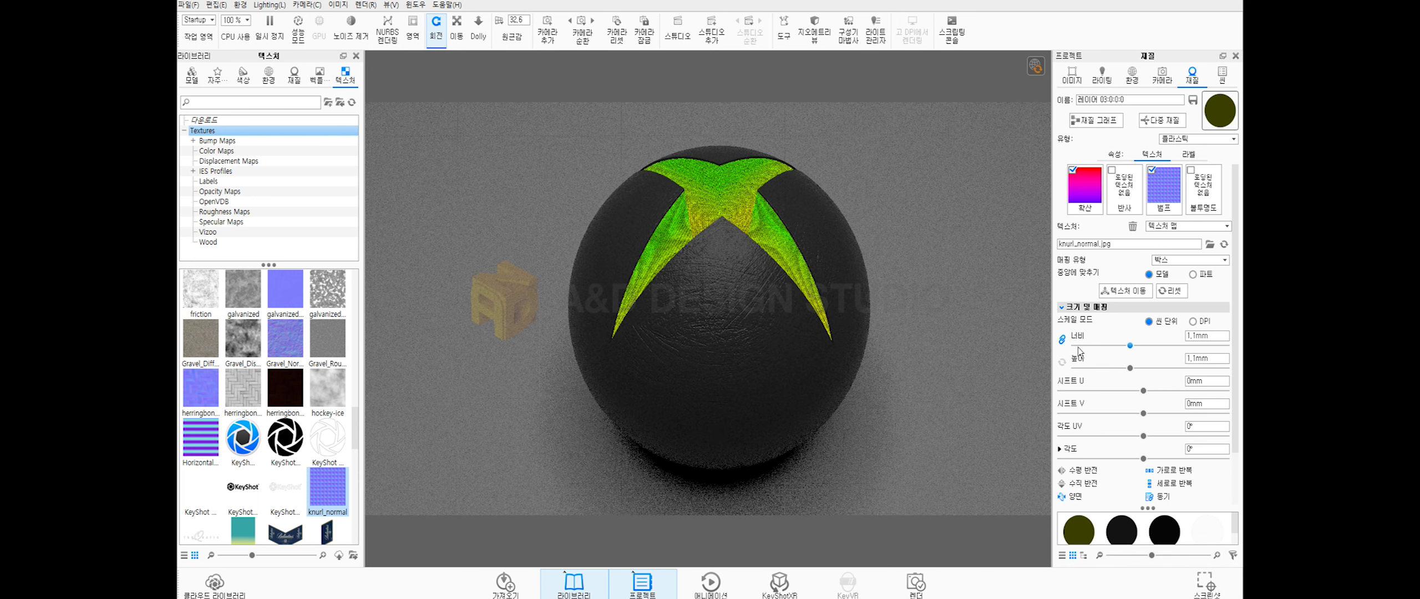
pyautogui.scroll(-6, 306, 353)
pyautogui.scroll(-3, 307, 353)
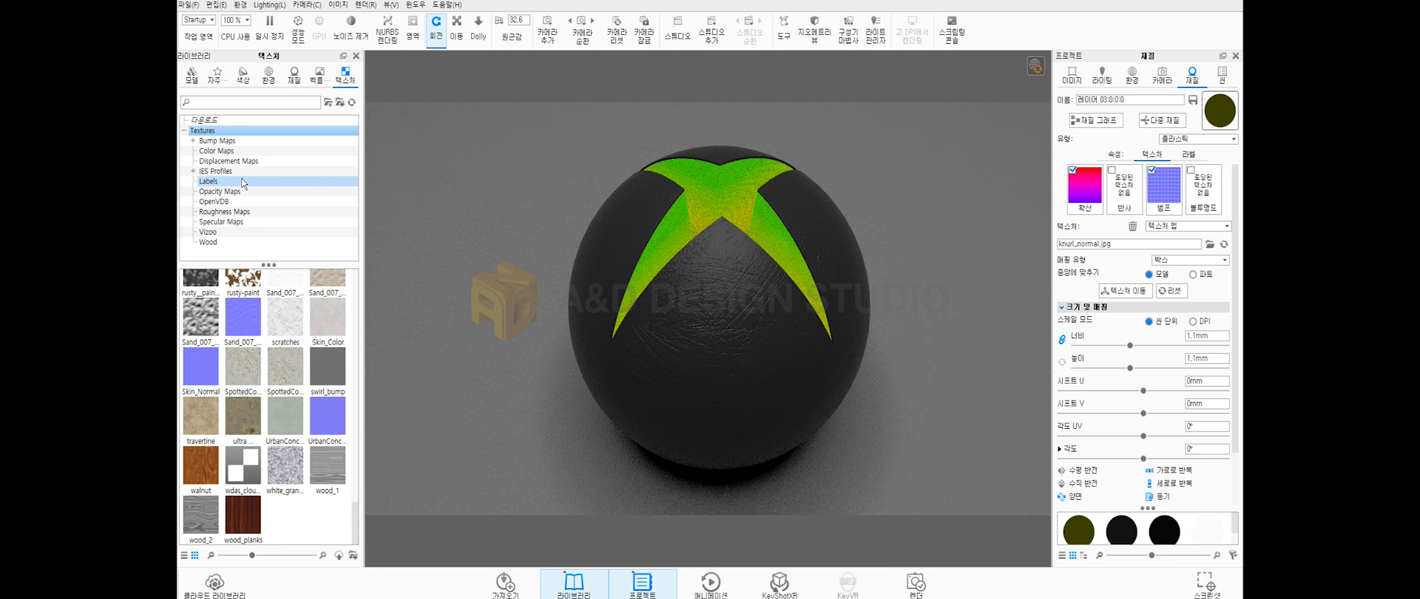
# Change the logo's material type to Advanced, with a refractive index of 1.506 and 19 samples
pyautogui.rightClick(1165, 187)
pyautogui.click(1113, 298)
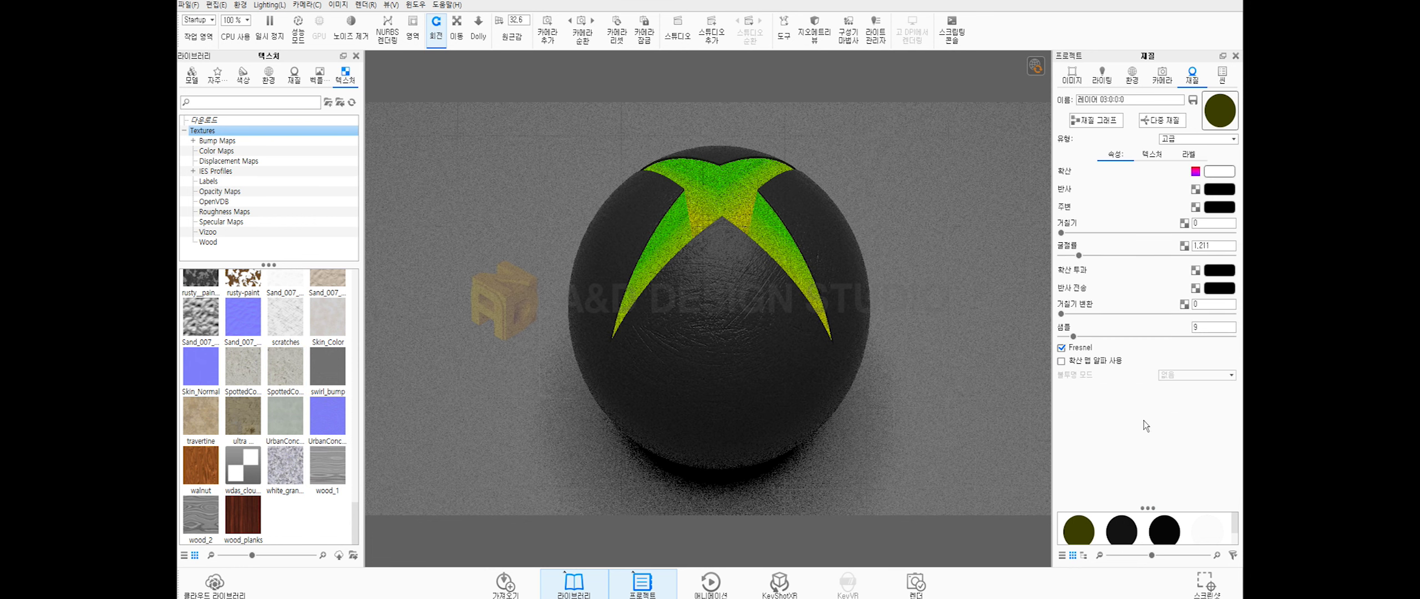
pyautogui.moveTo(1078, 256); pyautogui.dragTo(1098, 256)
pyautogui.moveTo(1074, 336); pyautogui.dragTo(1087, 336)
# Try a white specular colour and a bright green ambient colour on the logo material
pyautogui.click(1220, 189)
pyautogui.click(1066, 83)
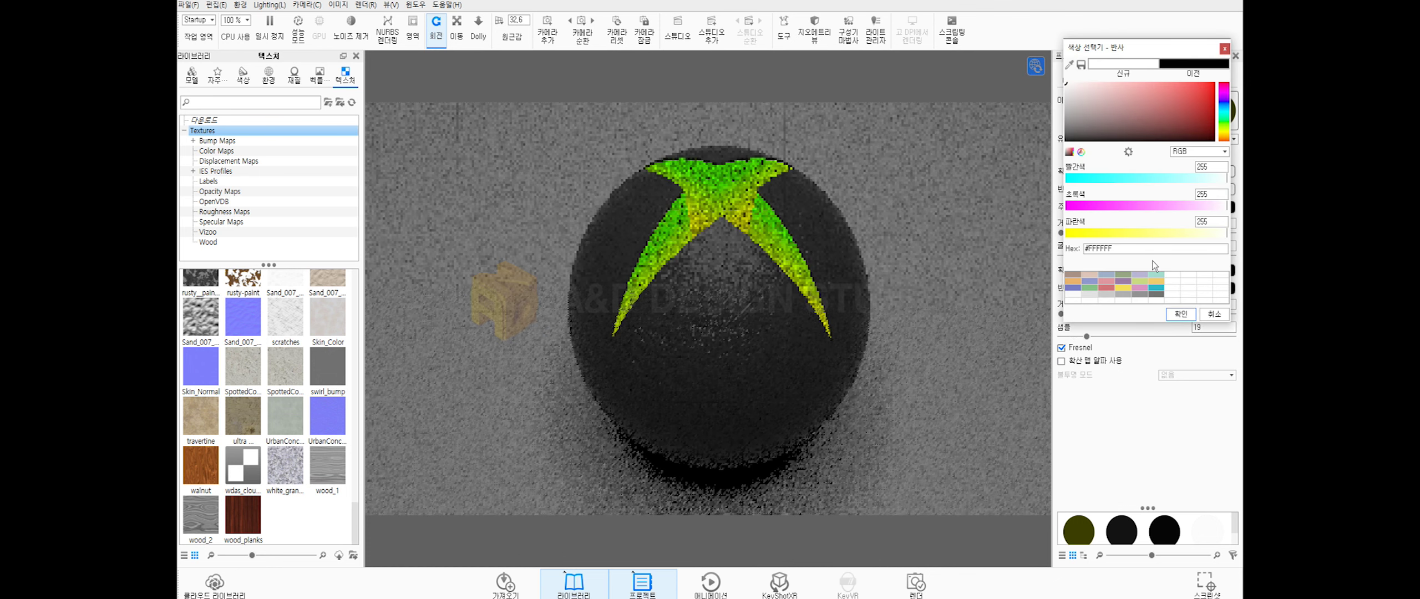
pyautogui.click(1180, 314)
pyautogui.click(1213, 212)
pyautogui.moveTo(1196, 158); pyautogui.dragTo(1196, 150)
pyautogui.click(1185, 113)
pyautogui.click(1153, 344)
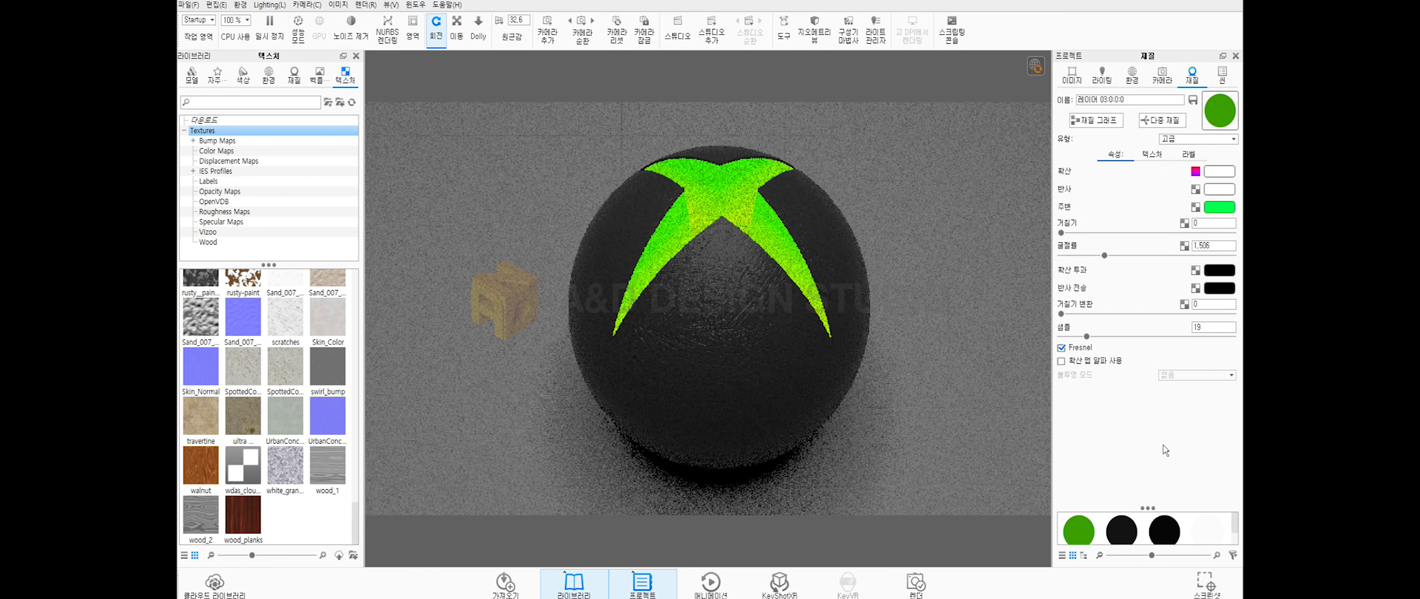
# Set the logo material's specular and ambient colours back to black
pyautogui.click(1219, 190)
pyautogui.moveTo(1060, 149); pyautogui.dragTo(1010, 194)
pyautogui.click(1149, 345)
pyautogui.click(1219, 207)
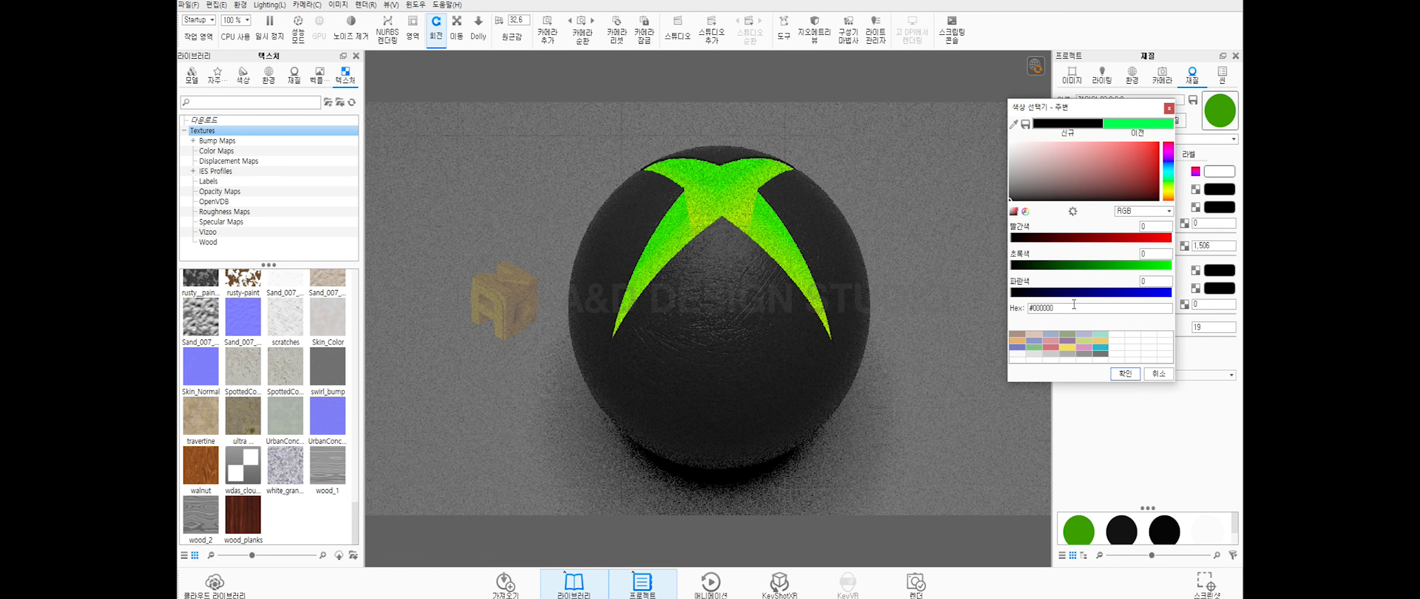
pyautogui.click(1015, 197)
pyautogui.click(1127, 372)
# Set the logo material's ambient colour to bright yellow
pyautogui.click(1219, 206)
pyautogui.click(1145, 220)
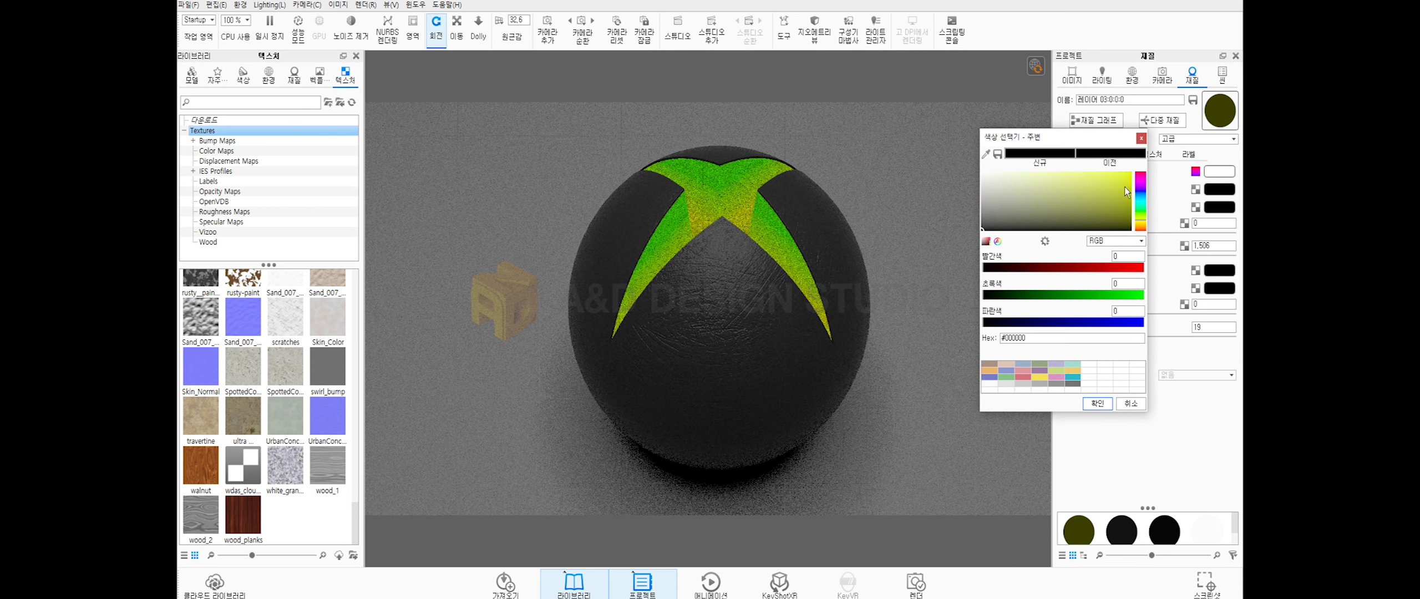
pyautogui.click(1125, 186)
pyautogui.click(1096, 403)
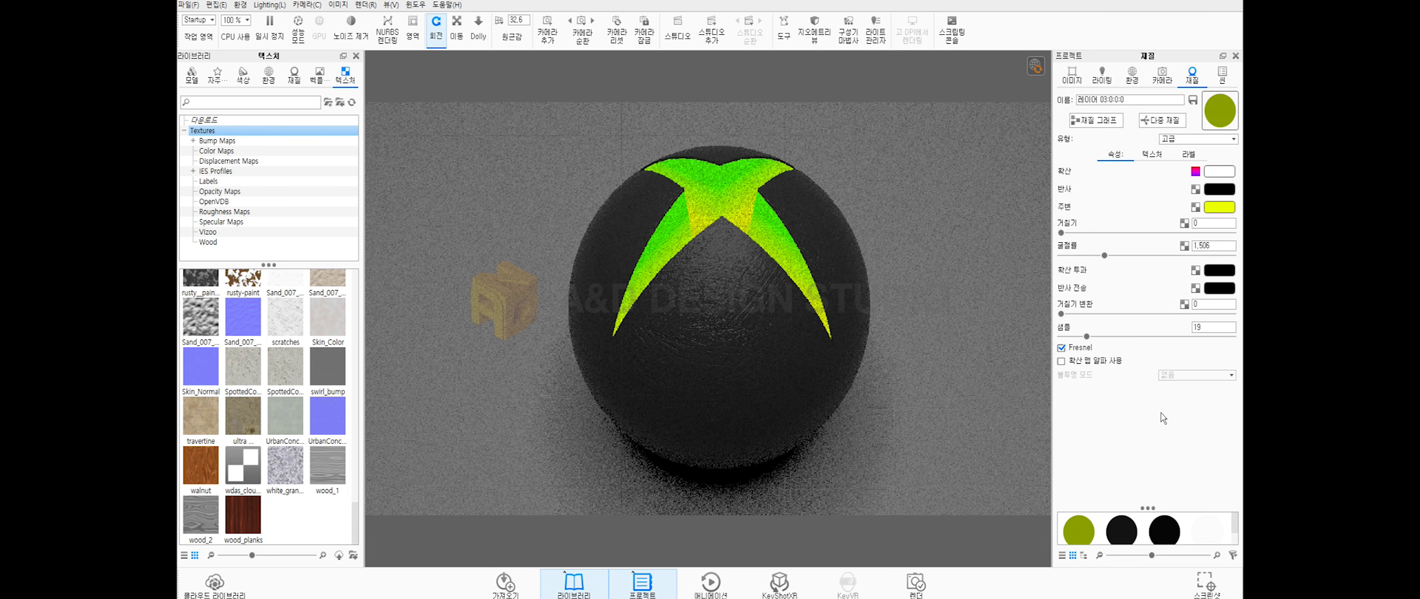
# Scale the ring-shaped area light above the ball by about 0.487
pyautogui.click(1132, 75)
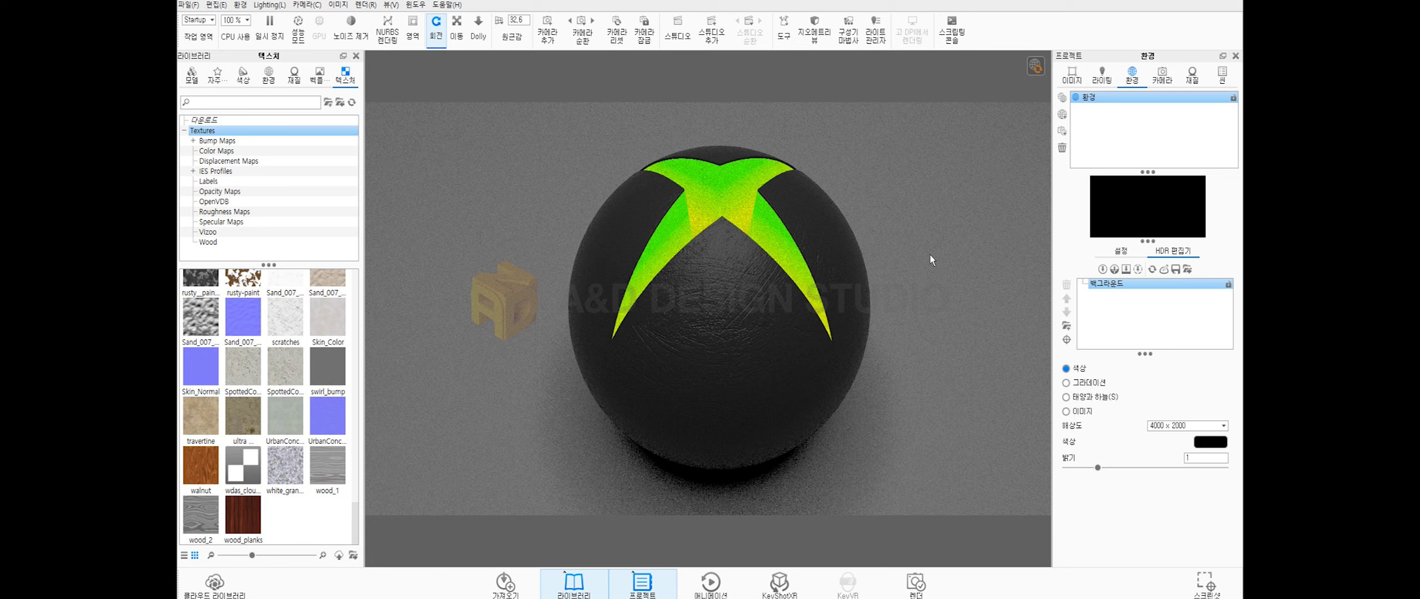
pyautogui.scroll(-10, 923, 259)
pyautogui.rightClick(713, 304)
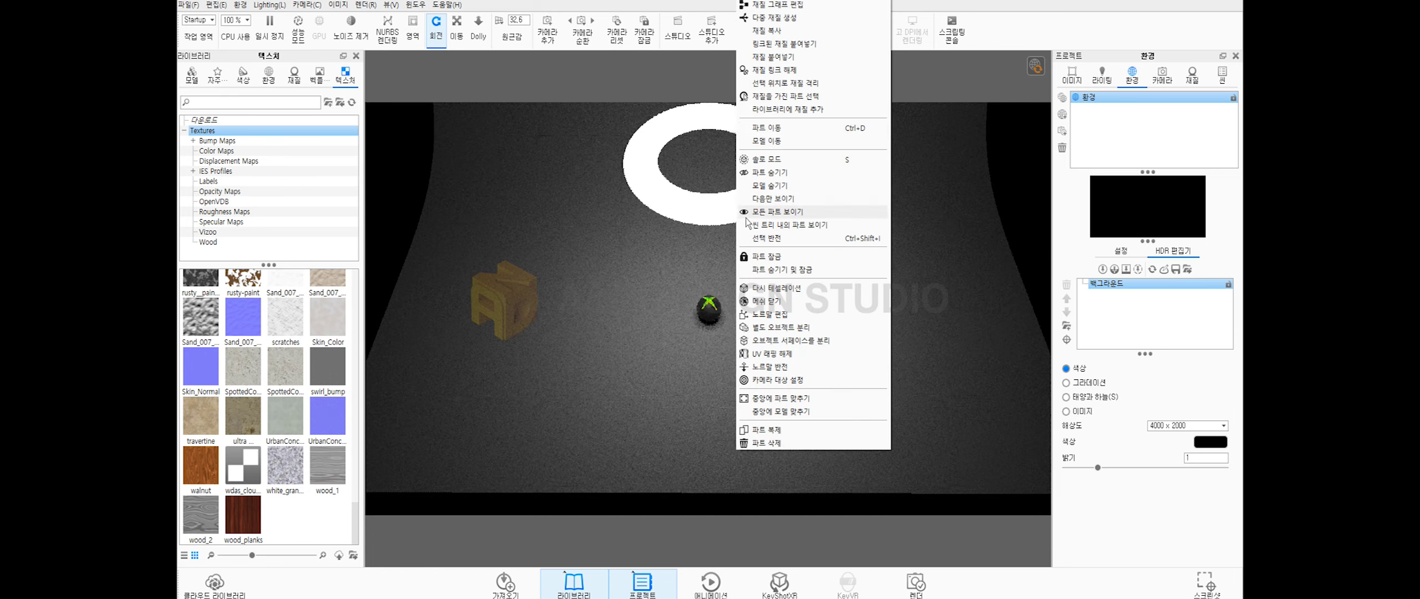
pyautogui.click(767, 128)
pyautogui.moveTo(710, 138); pyautogui.dragTo(377, 230)
pyautogui.scroll(6, 735, 313)
pyautogui.scroll(-6, 735, 313)
pyautogui.scroll(5, 695, 299)
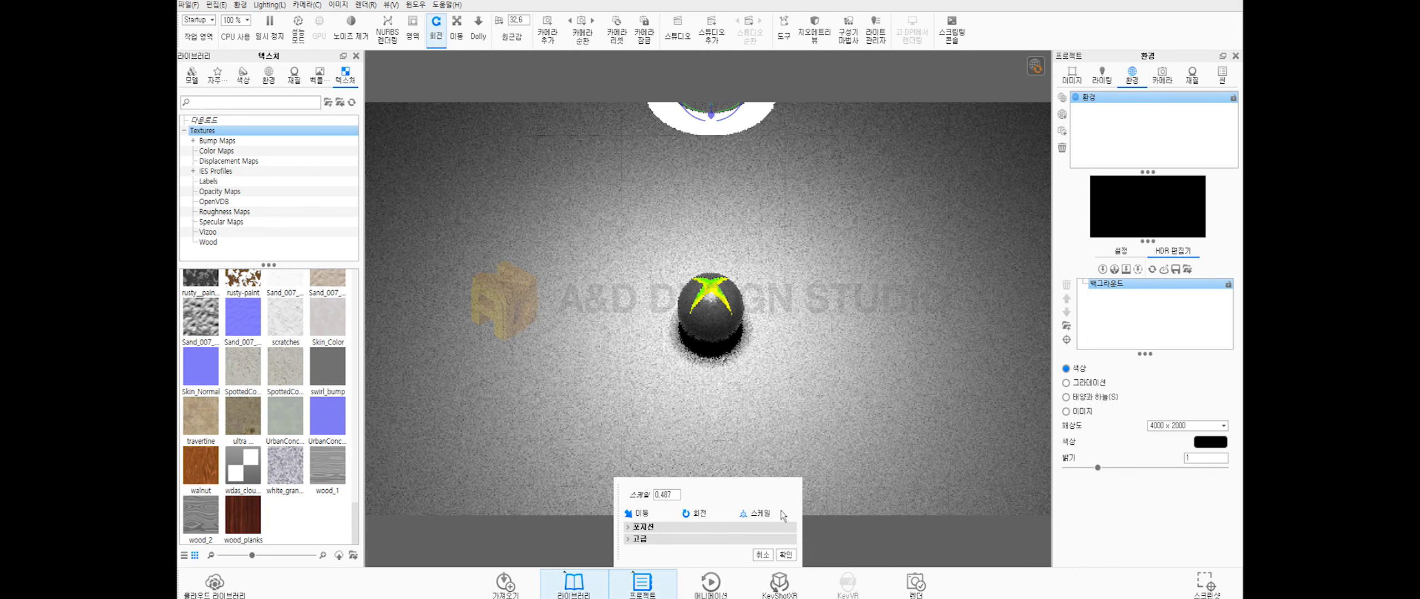
pyautogui.press('Return')
# Set the ring light's power to 1000 lumens and check the lighting on the ball
pyautogui.doubleClick(750, 124)
pyautogui.moveTo(1188, 187); pyautogui.dragTo(1019, 184)
pyautogui.write('1000')
pyautogui.press('Return')
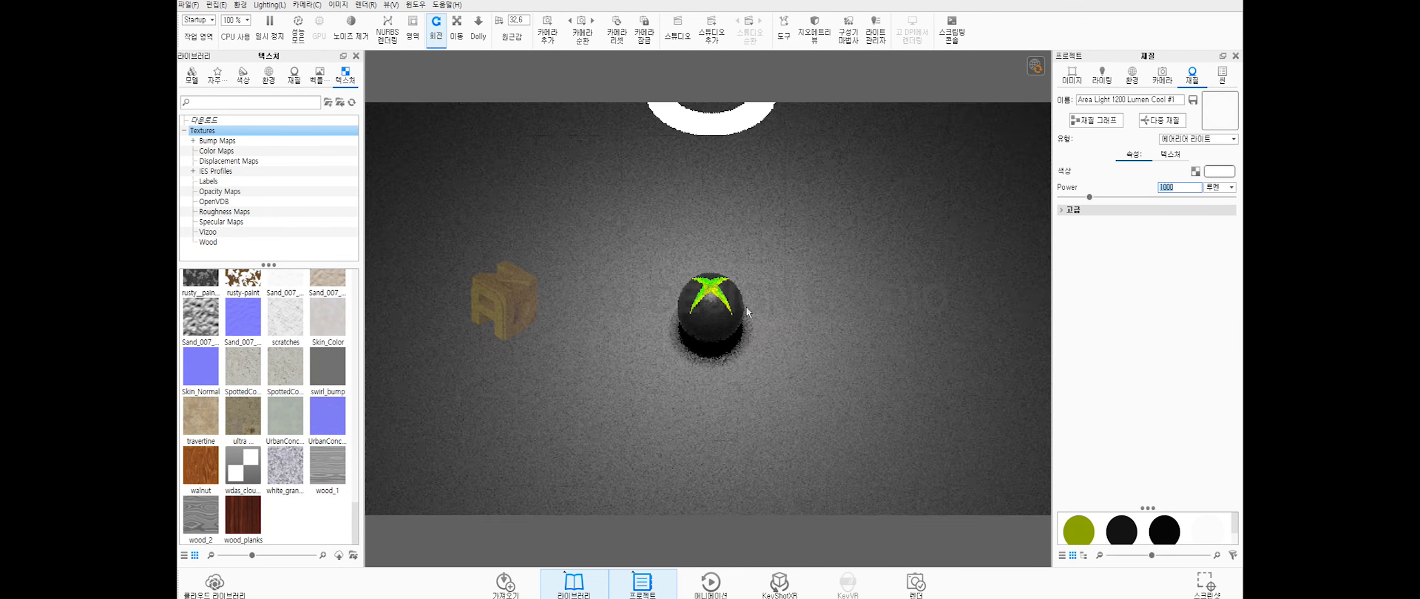
pyautogui.scroll(5, 746, 309)
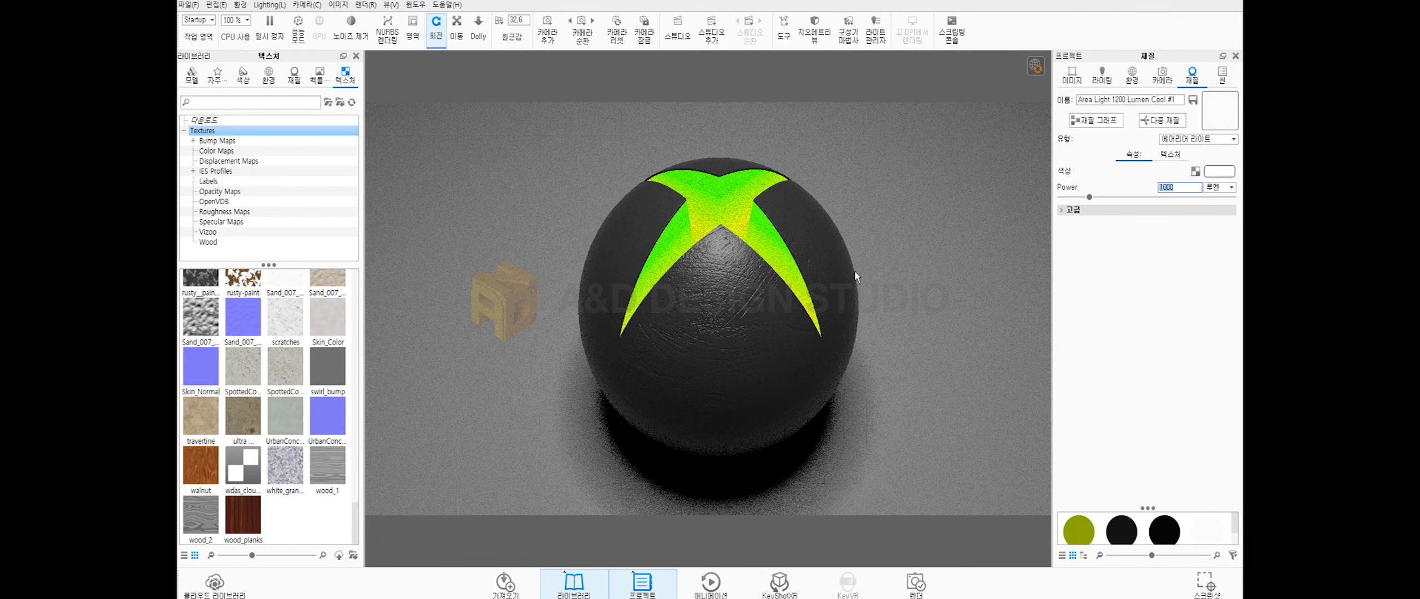
pyautogui.scroll(-1, 739, 295)
pyautogui.moveTo(738, 296); pyautogui.dragTo(739, 273, button='middle')
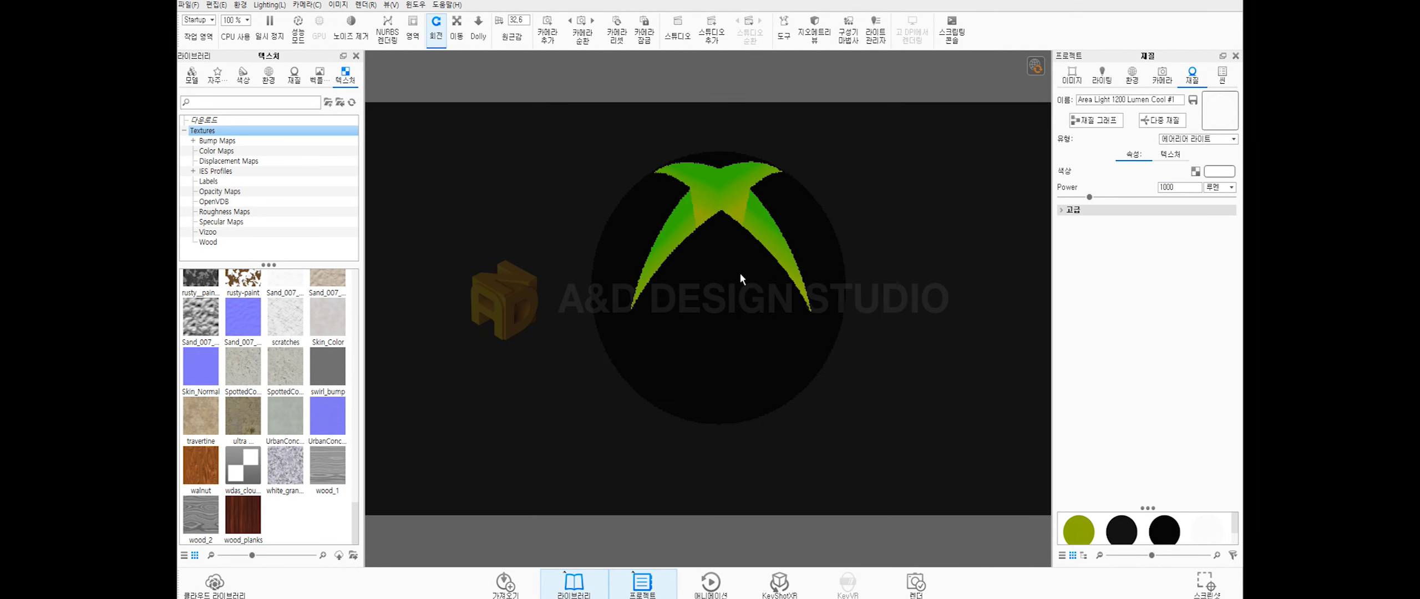
pyautogui.scroll(-3, 811, 290)
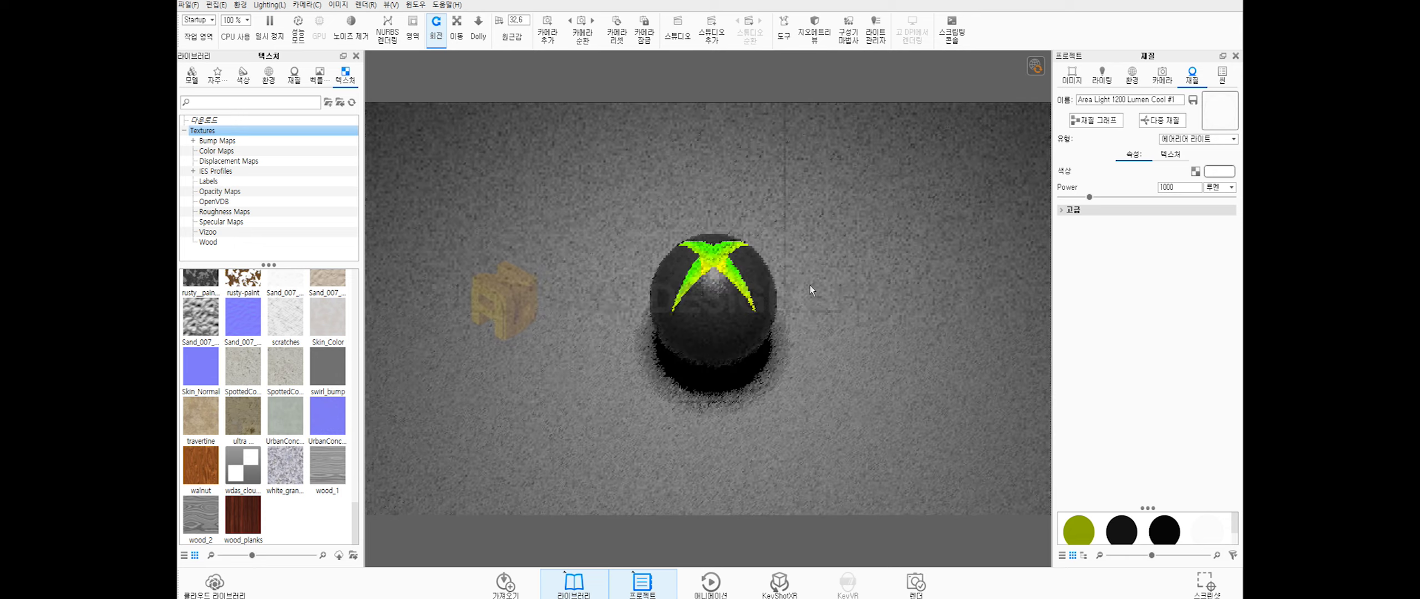
# Move the ring light along the Z axis, enlarge it and set its power to 500 lumens
pyautogui.scroll(-5, 810, 286)
pyautogui.rightClick(722, 219)
pyautogui.click(738, 219)
pyautogui.moveTo(710, 236); pyautogui.dragTo(711, 233)
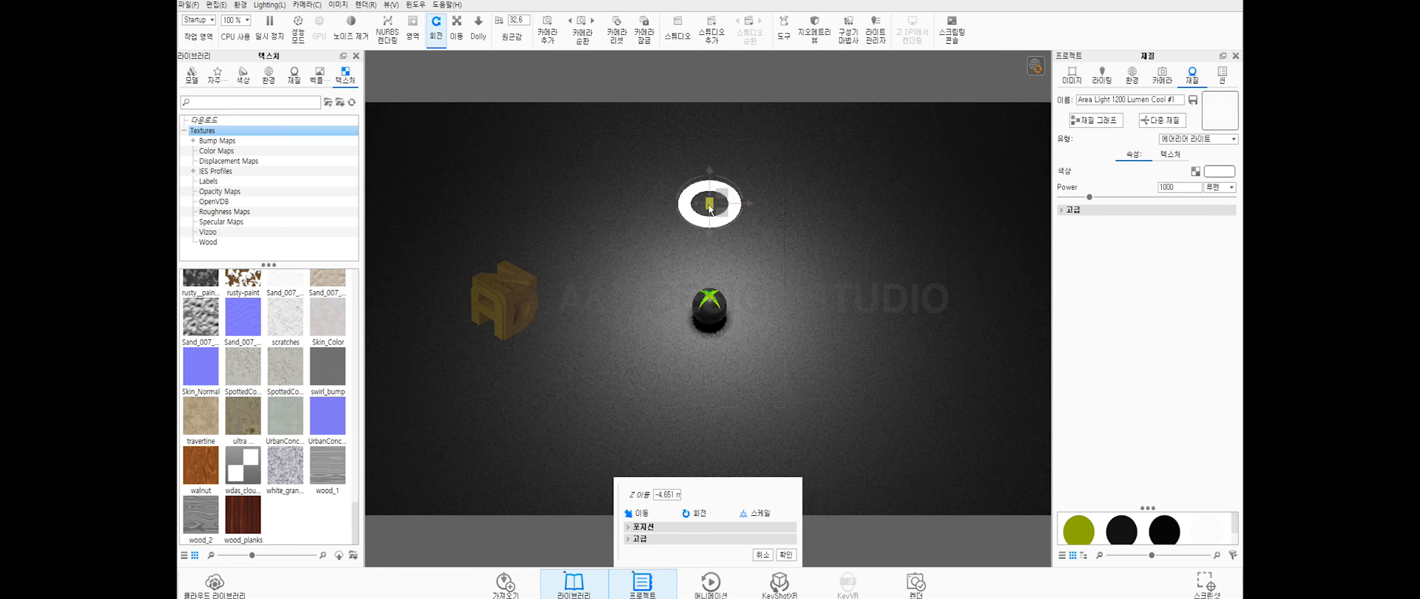
pyautogui.click(786, 555)
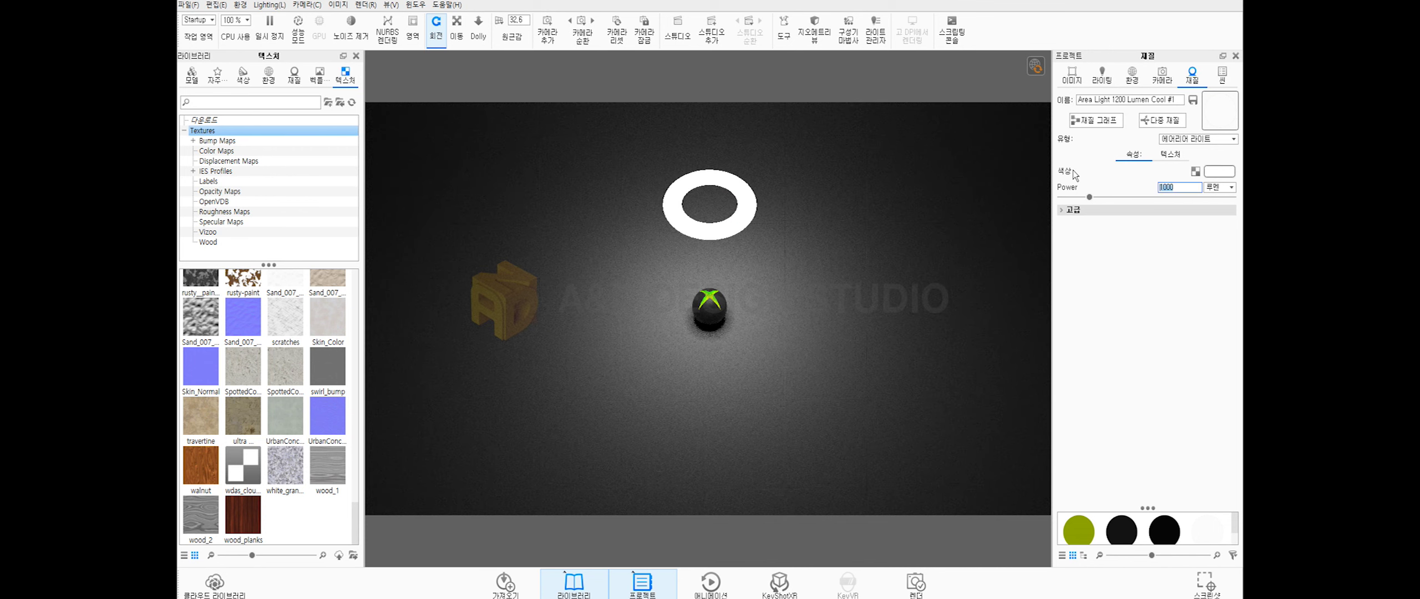
pyautogui.scroll(8, 726, 317)
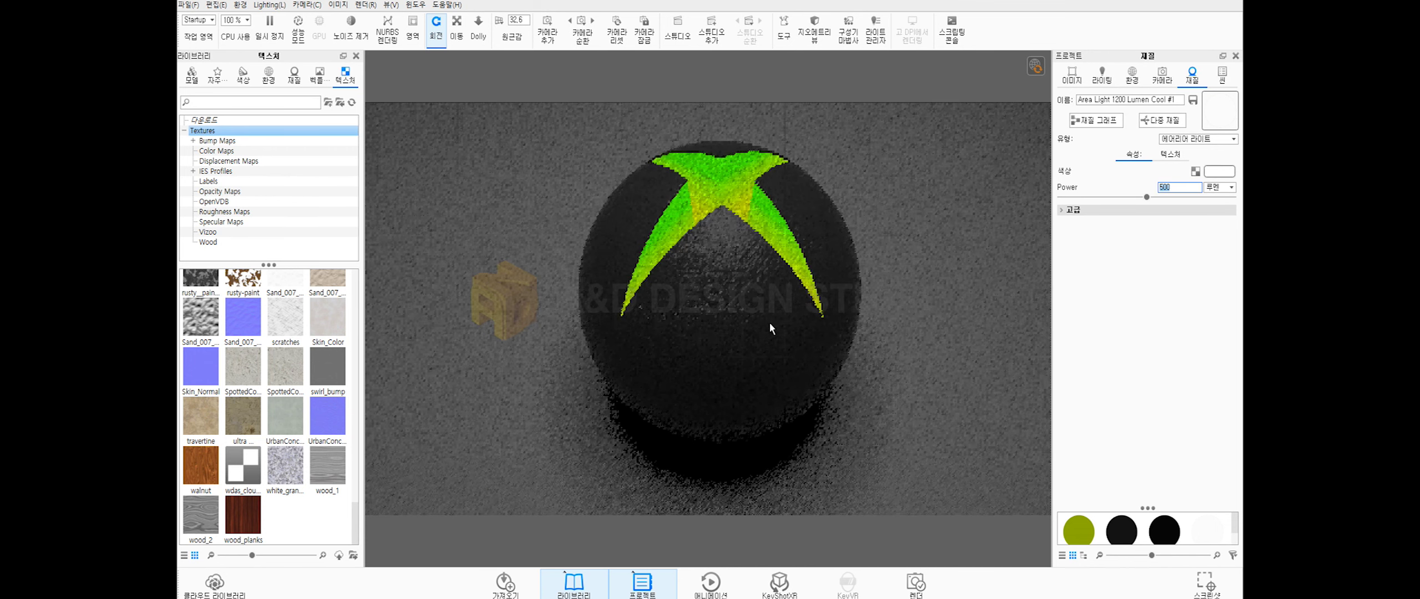
# Set the floor material's diffuse colour to dark grey #444444
pyautogui.doubleClick(770, 322)
pyautogui.click(1218, 172)
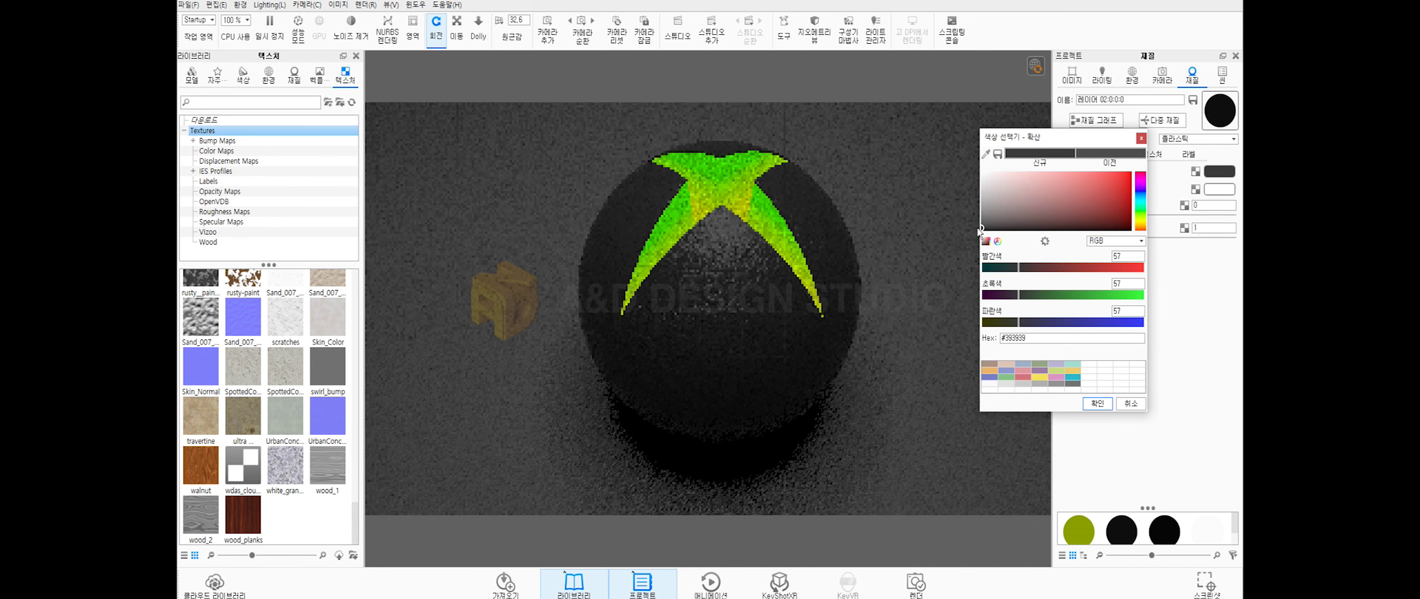
pyautogui.click(980, 229)
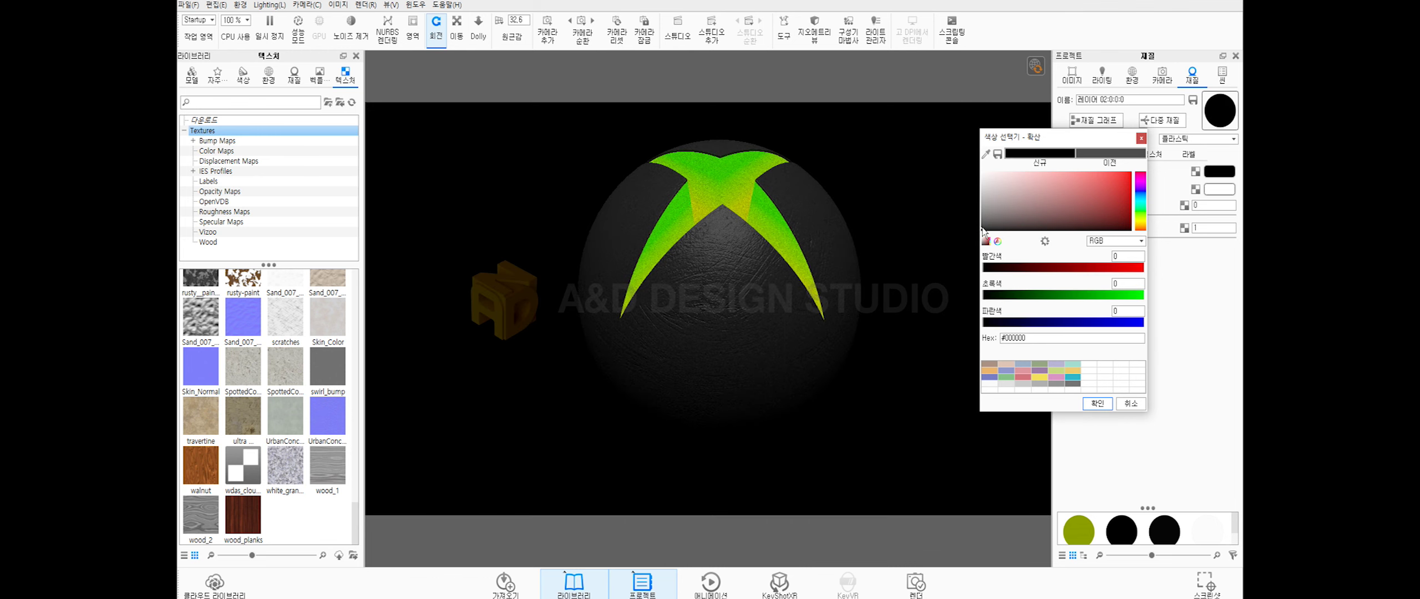
pyautogui.moveTo(983, 233); pyautogui.dragTo(982, 228)
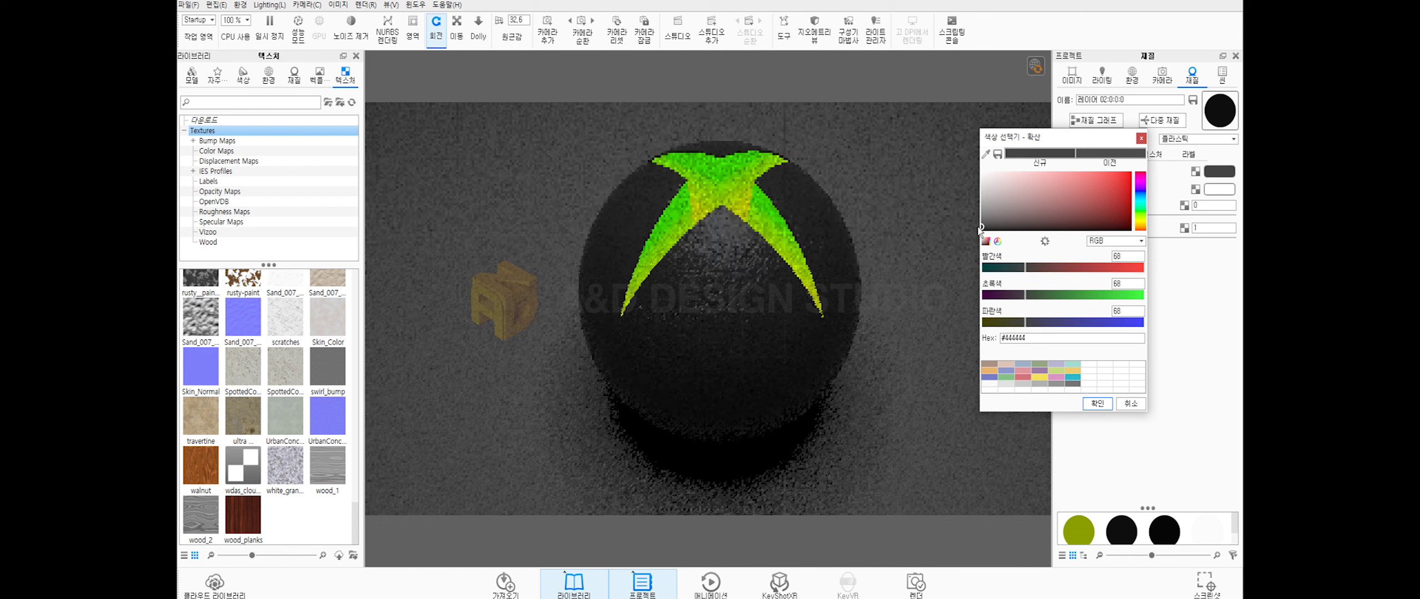
pyautogui.click(1089, 403)
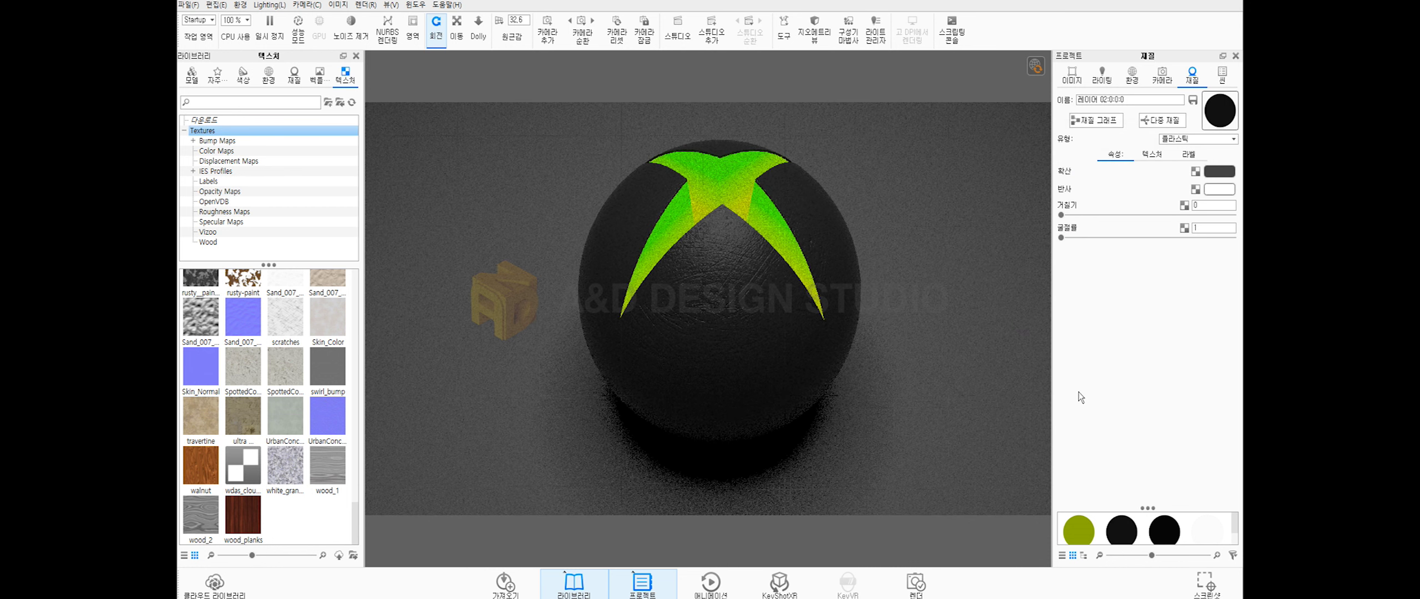
# Save the current view as a new camera and activate the Perspective camera
pyautogui.scroll(-10, 866, 256)
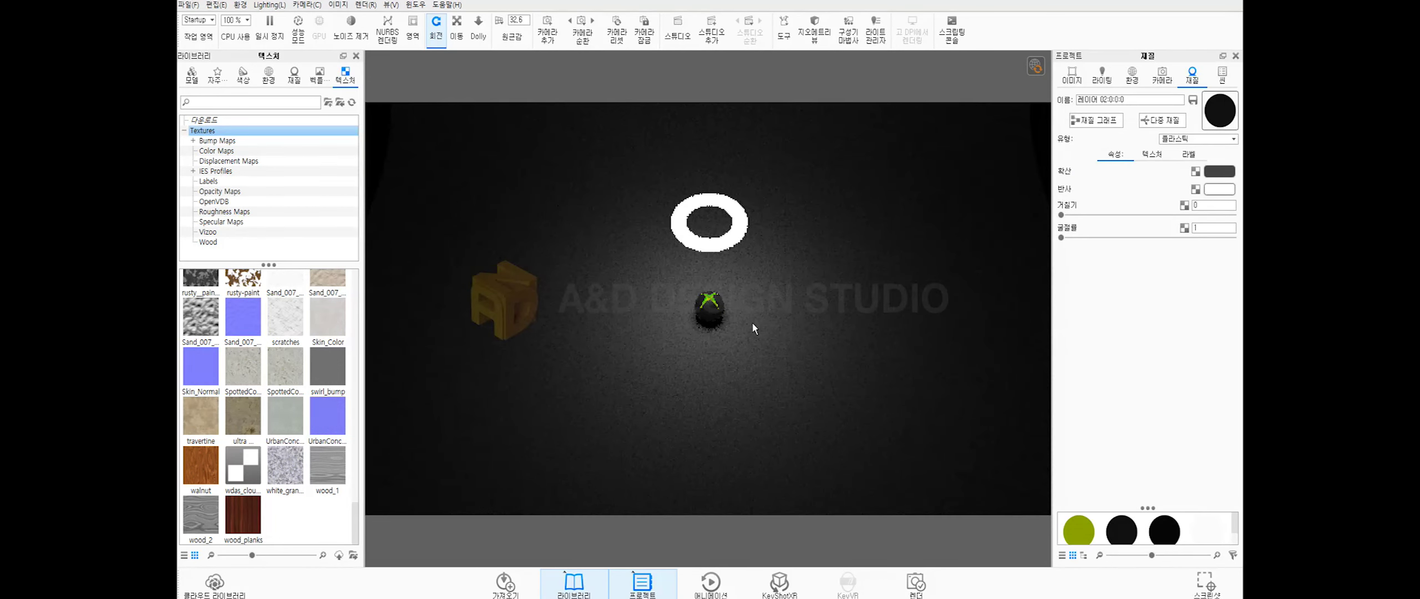
pyautogui.click(1157, 82)
pyautogui.click(1063, 98)
pyautogui.click(1129, 109)
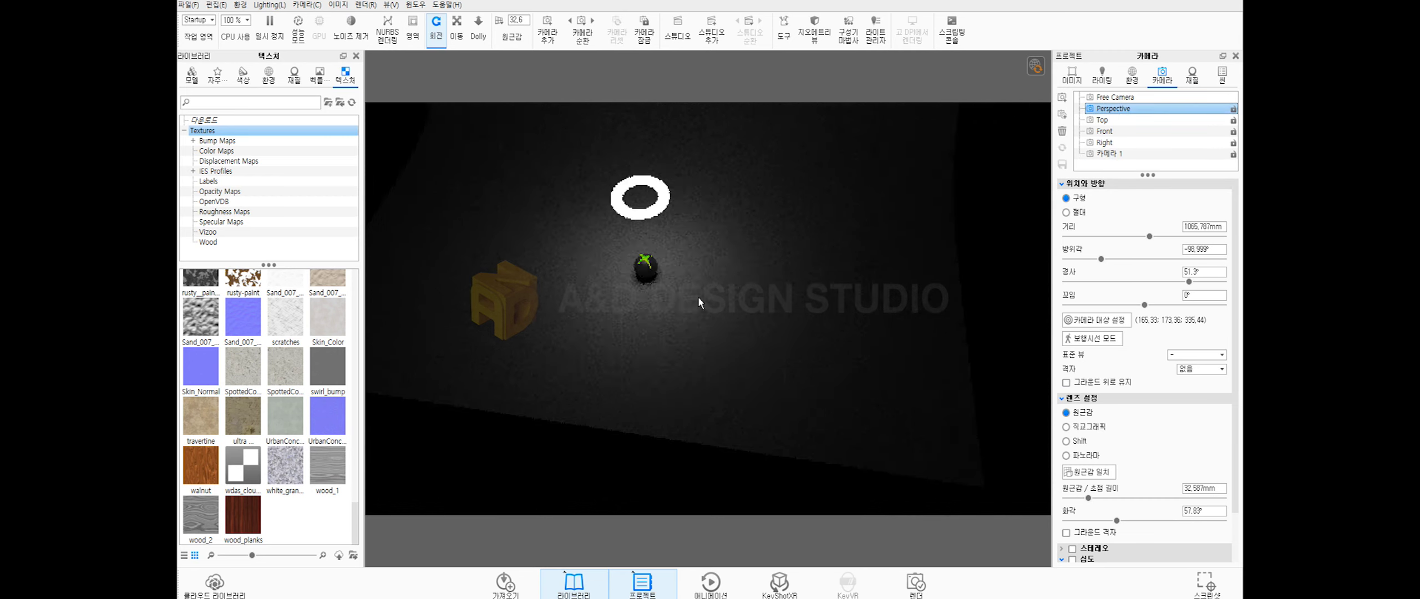
# Add a sphere from the model library to the scene, beside the ring light
pyautogui.moveTo(698, 296); pyautogui.dragTo(699, 273)
pyautogui.scroll(5, 699, 273)
pyautogui.moveTo(699, 273); pyautogui.dragTo(752, 318, button='middle')
pyautogui.moveTo(753, 317); pyautogui.dragTo(782, 345)
pyautogui.moveTo(782, 346); pyautogui.dragTo(802, 447, button='middle')
pyautogui.click(191, 75)
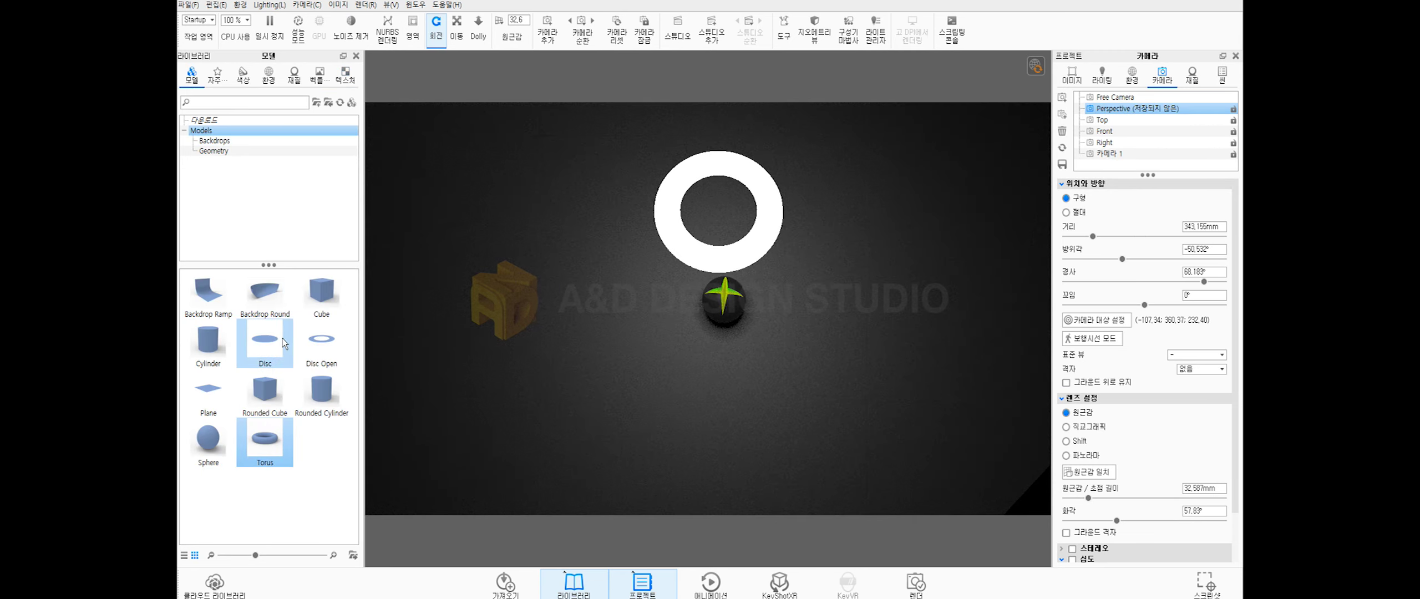
pyautogui.moveTo(209, 444); pyautogui.dragTo(523, 240)
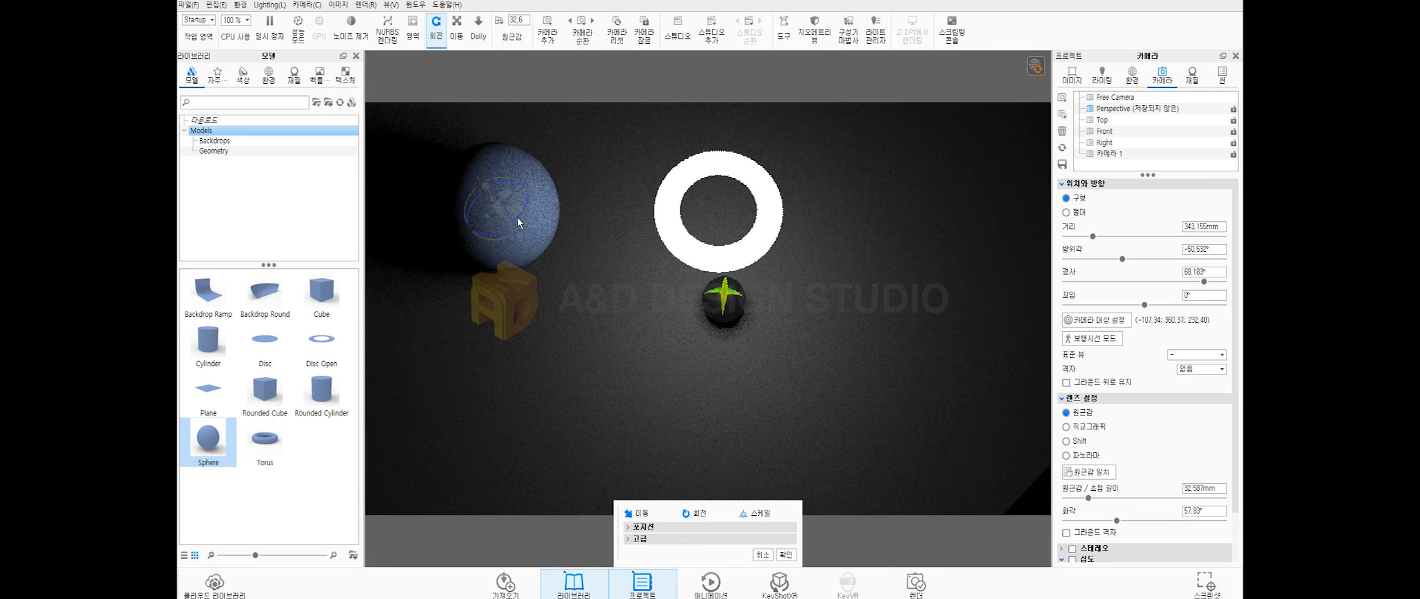
# Copy the ring light's material and paste it onto the new sphere
pyautogui.moveTo(664, 289); pyautogui.dragTo(659, 342)
pyautogui.scroll(-3, 659, 342)
pyautogui.rightClick(704, 345)
pyautogui.click(551, 350)
pyautogui.rightClick(551, 349)
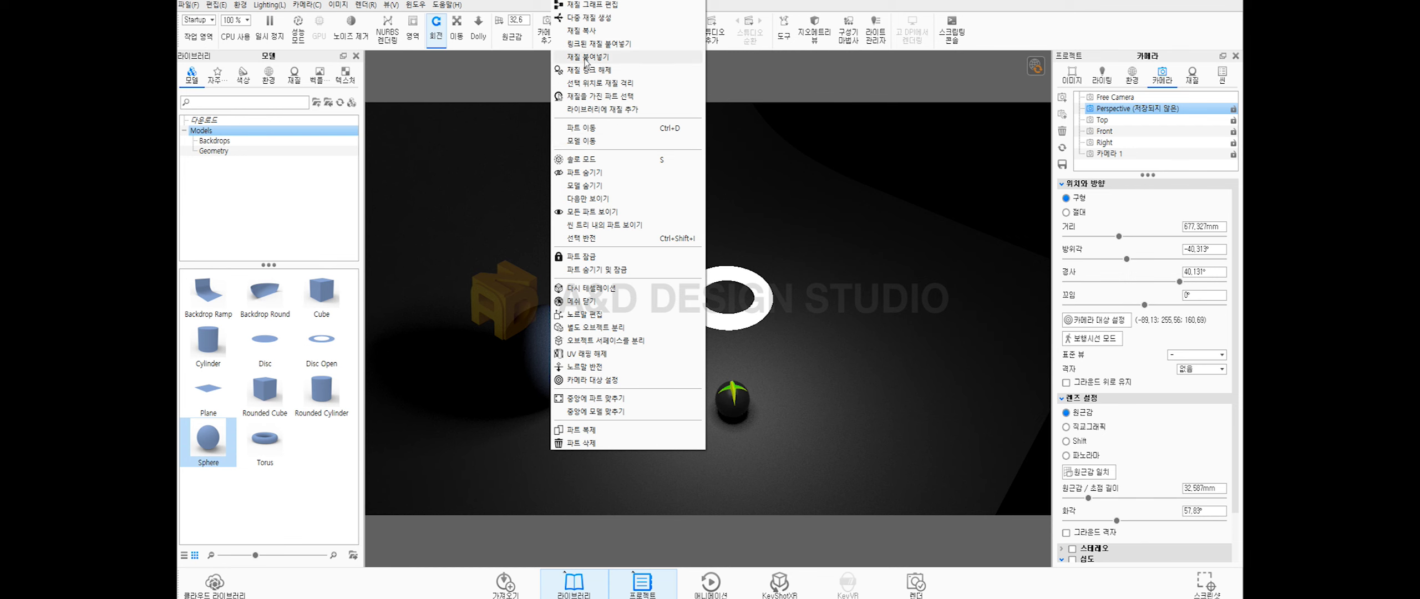
pyautogui.click(586, 60)
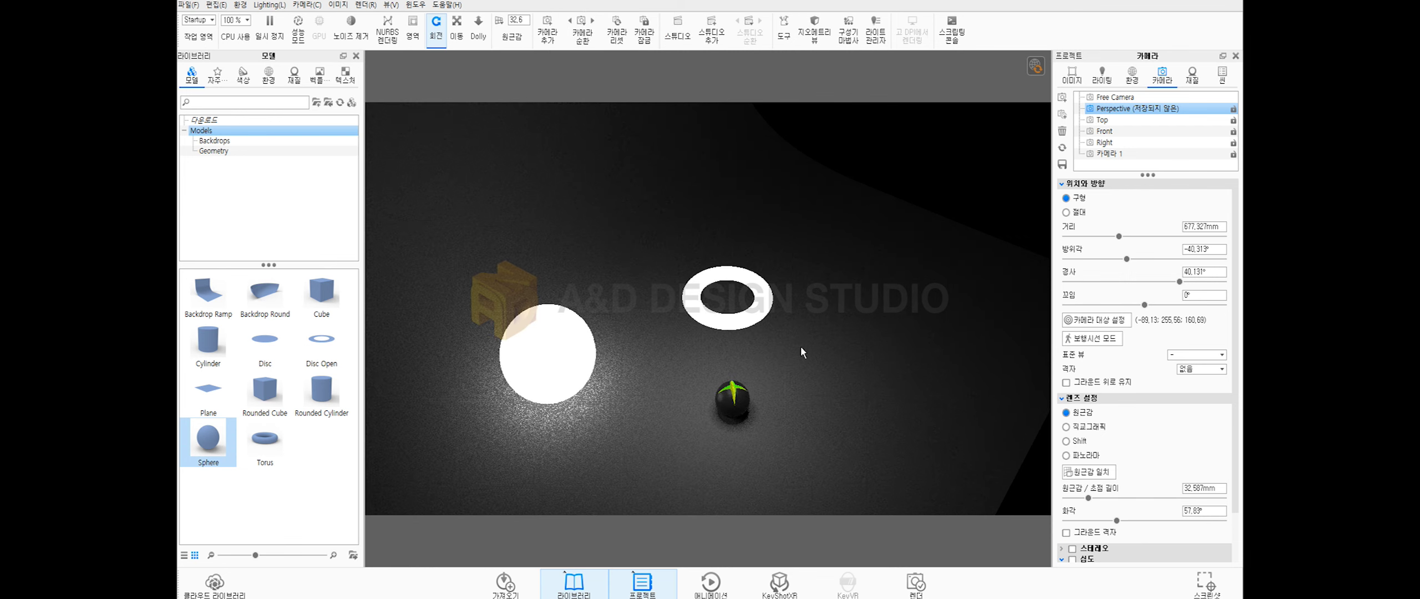
# Frame the ball in camera 1, check the sphere light on it and save the camera's view
pyautogui.click(1132, 154)
pyautogui.scroll(10, 788, 288)
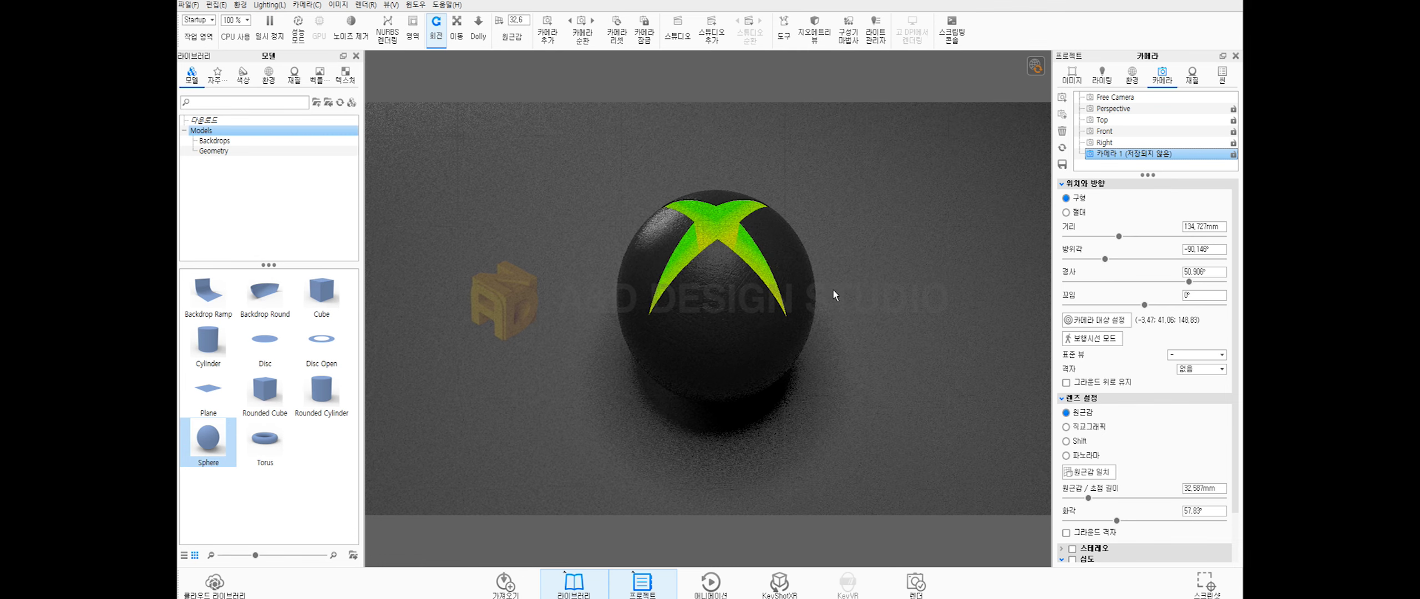
pyautogui.scroll(-10, 735, 233)
pyautogui.scroll(-4, 734, 233)
pyautogui.moveTo(698, 251); pyautogui.dragTo(692, 327, button='middle')
pyautogui.rightClick(603, 227)
pyautogui.click(1121, 152)
pyautogui.click(1124, 108)
pyautogui.click(1126, 155)
pyautogui.scroll(10, 757, 315)
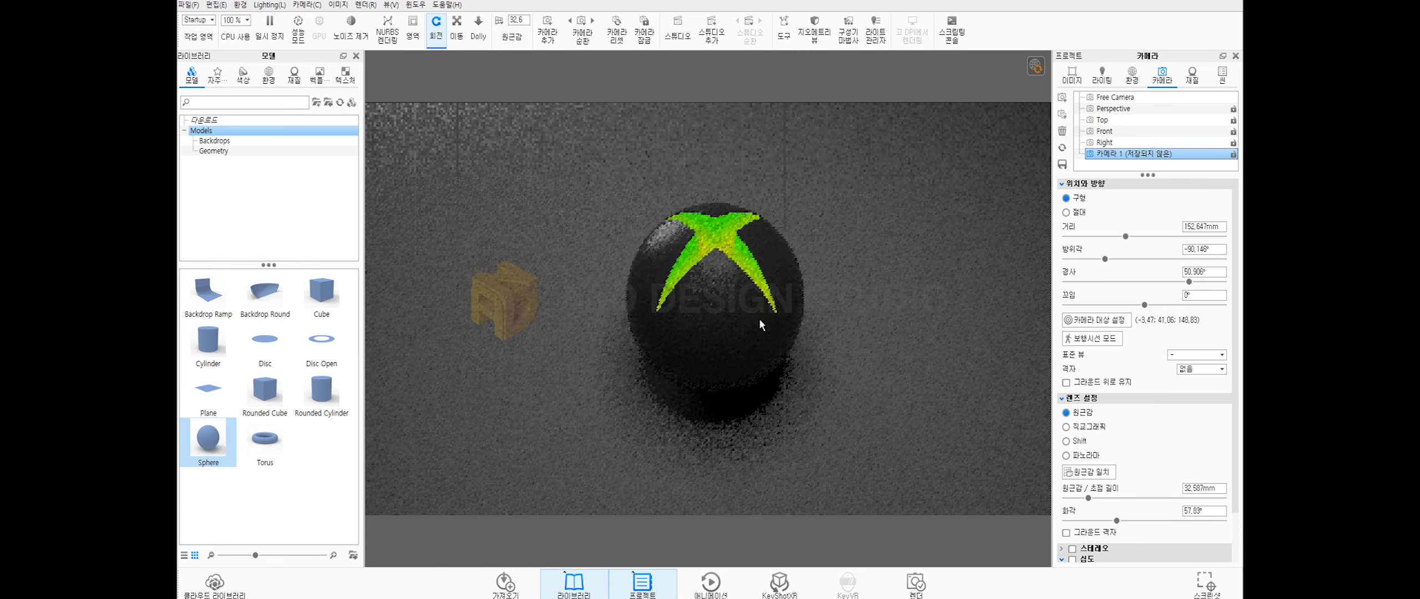
pyautogui.click(1064, 165)
# In the Perspective camera, move the sphere light to the opposite side of the ring light and ball
pyautogui.click(1121, 109)
pyautogui.rightClick(618, 177)
pyautogui.moveTo(788, 250); pyautogui.dragTo(828, 316, button='middle')
pyautogui.rightClick(640, 227)
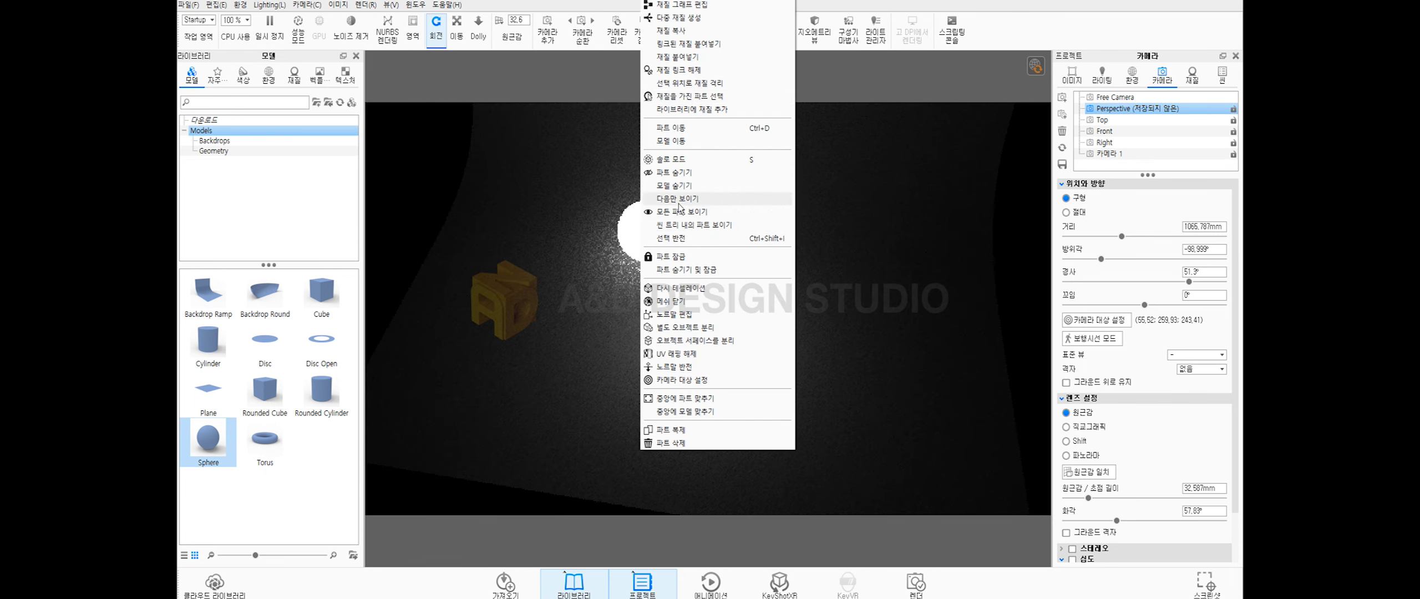
pyautogui.click(689, 140)
pyautogui.moveTo(645, 197); pyautogui.dragTo(643, 167)
pyautogui.moveTo(694, 214); pyautogui.dragTo(890, 242)
pyautogui.press('Return')
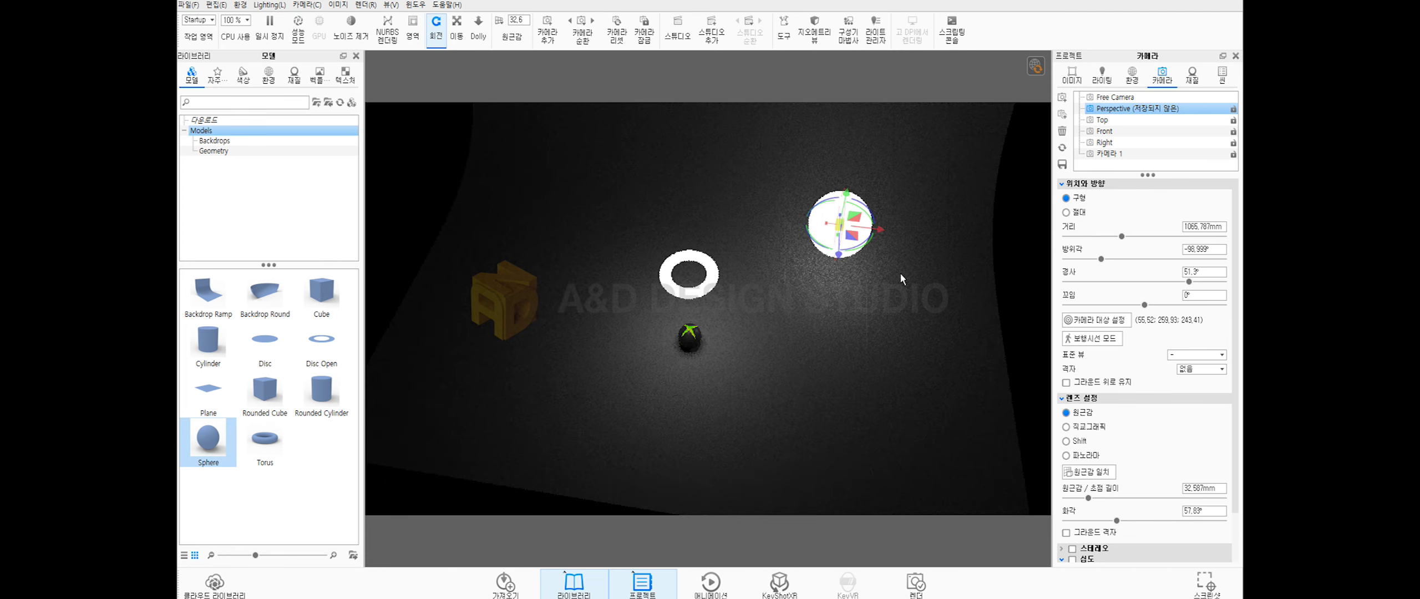
# Set the sphere light's power to 2000 lumens and view the ball through camera 1
pyautogui.click(1192, 76)
pyautogui.write('2000')
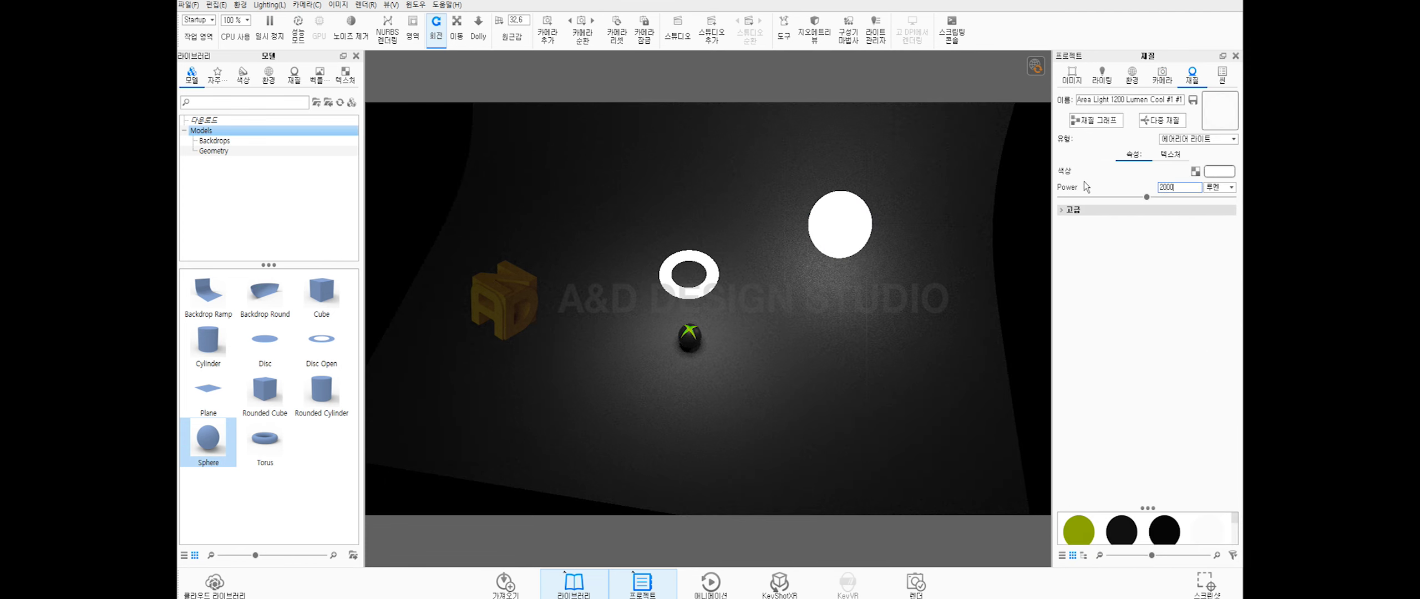
pyautogui.press('Return')
pyautogui.click(1162, 79)
pyautogui.click(1106, 155)
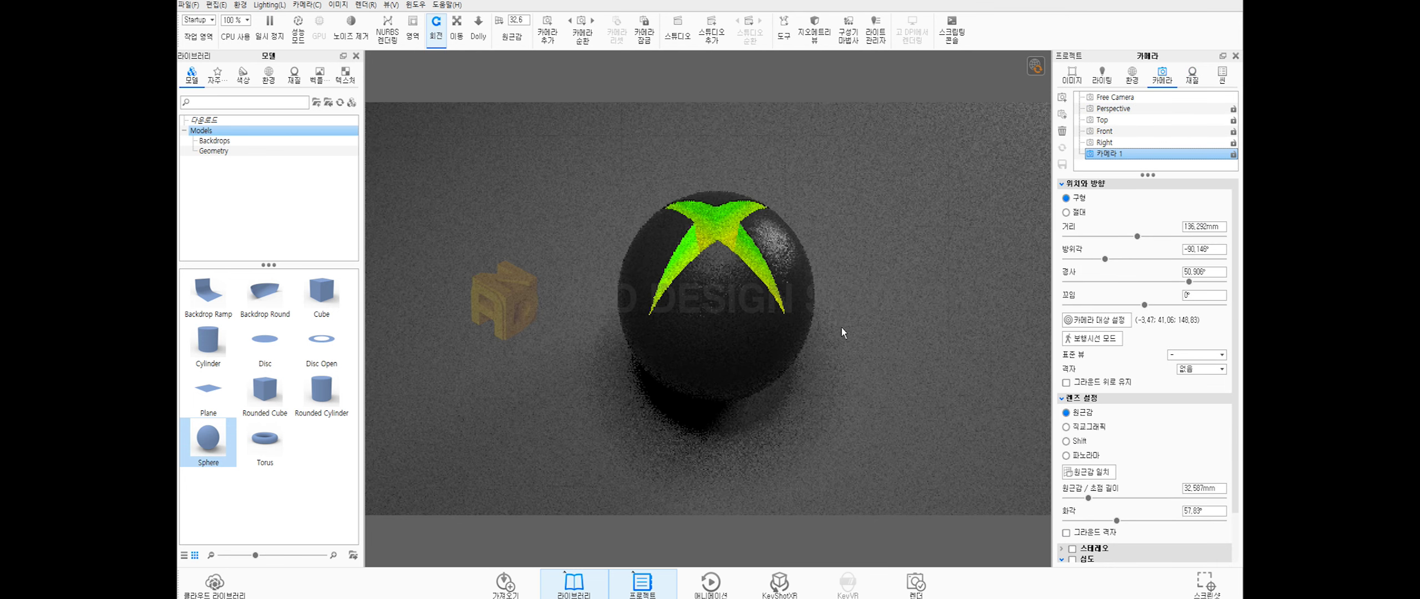
# Move the sphere light about -92 mm along X and -76 mm along Z, farther behind the ball
pyautogui.press('Up')
pyautogui.press('Up')
pyautogui.press('Up')
pyautogui.press('Up')
pyautogui.rightClick(789, 181)
pyautogui.click(834, 133)
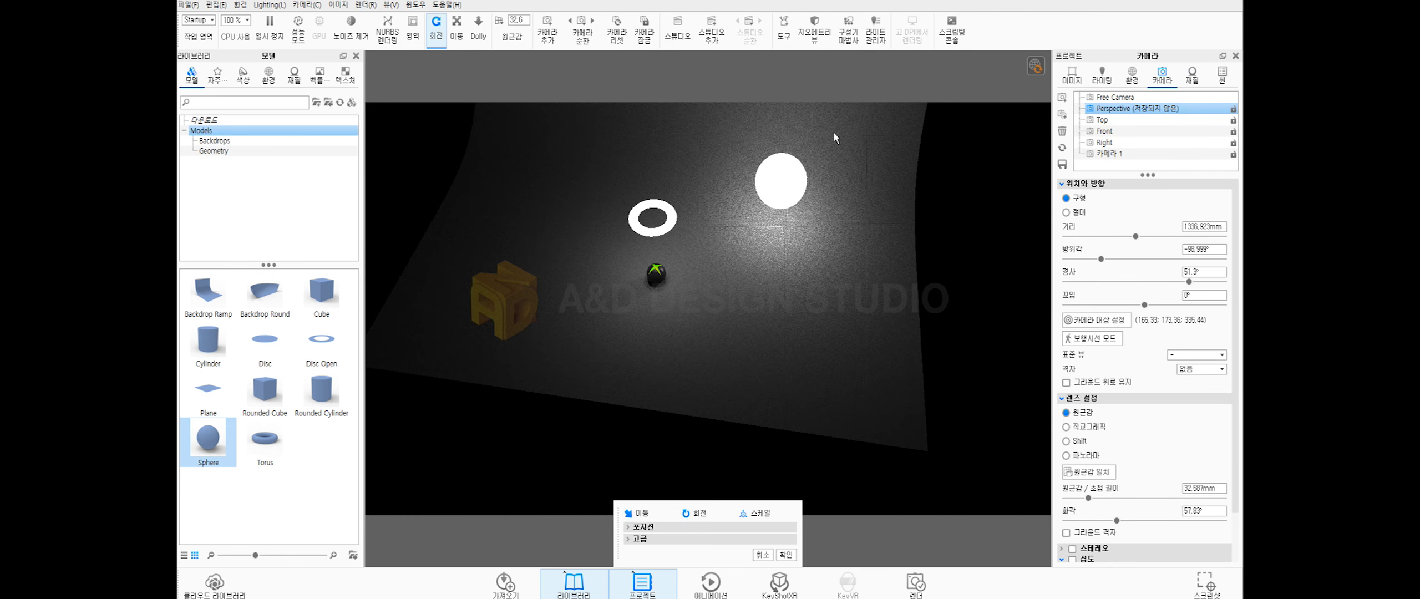
pyautogui.moveTo(796, 197); pyautogui.dragTo(765, 173)
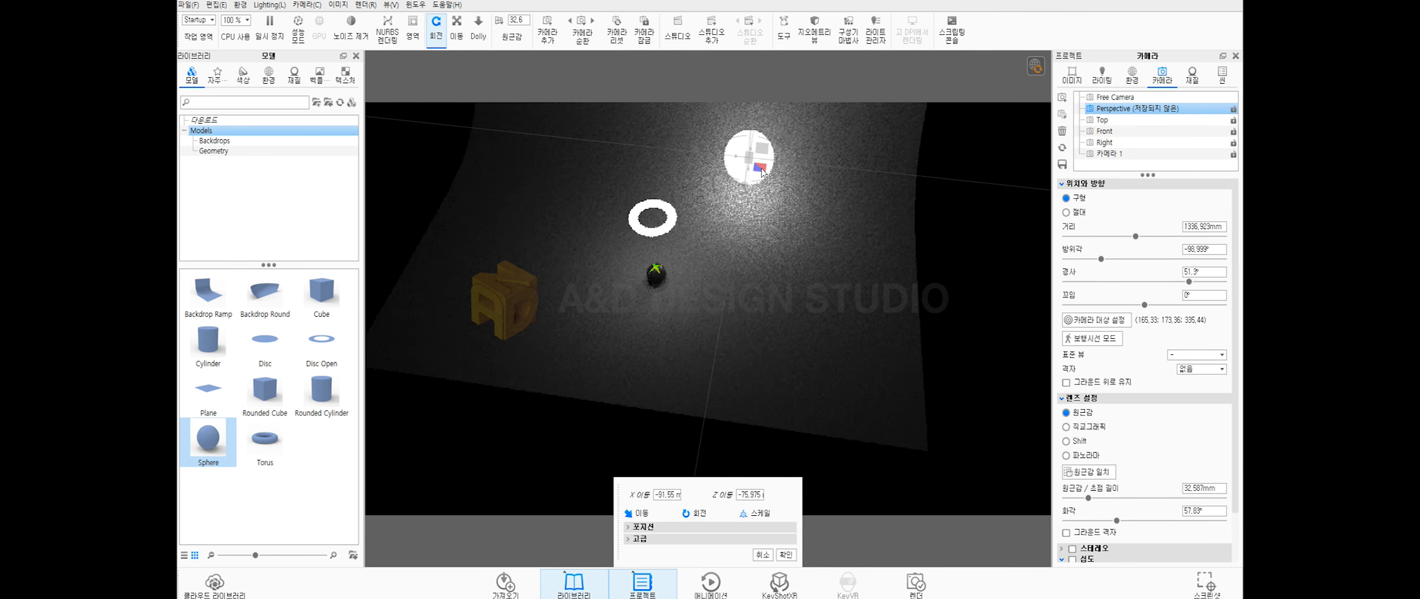
pyautogui.click(786, 555)
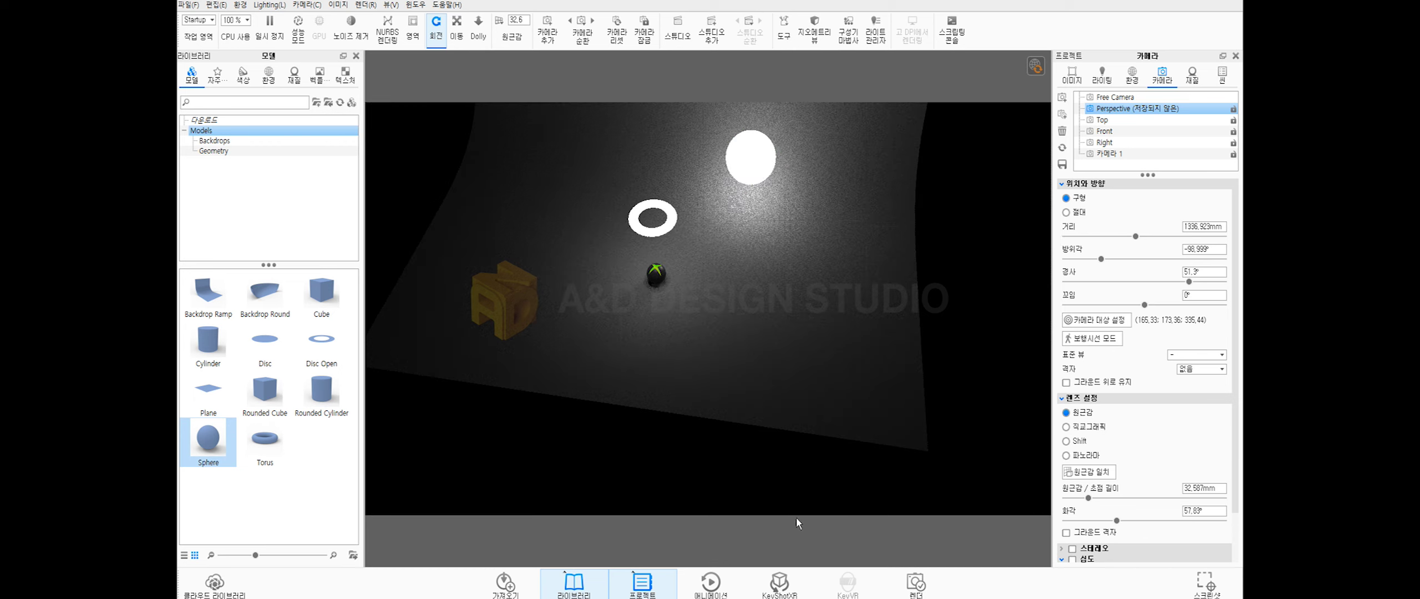
# Add a second sphere and move it about 256 mm along X, next to the ball
pyautogui.moveTo(209, 431); pyautogui.dragTo(703, 284)
pyautogui.scroll(8, 627, 299)
pyautogui.moveTo(627, 299); pyautogui.dragTo(774, 318, button='middle')
pyautogui.moveTo(775, 318); pyautogui.dragTo(755, 373)
pyautogui.scroll(1, 754, 372)
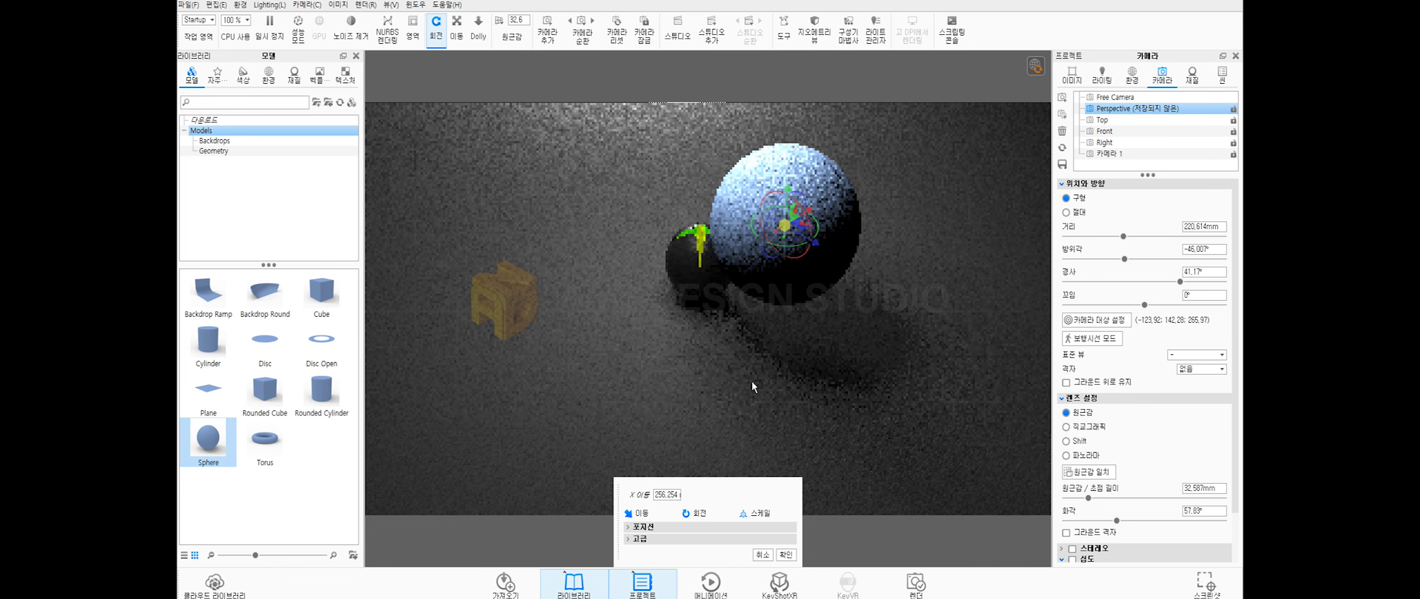
pyautogui.click(787, 555)
# Shrink the second sphere with a final scale factor of about 0.466 so it is much smaller than the ball
pyautogui.rightClick(804, 249)
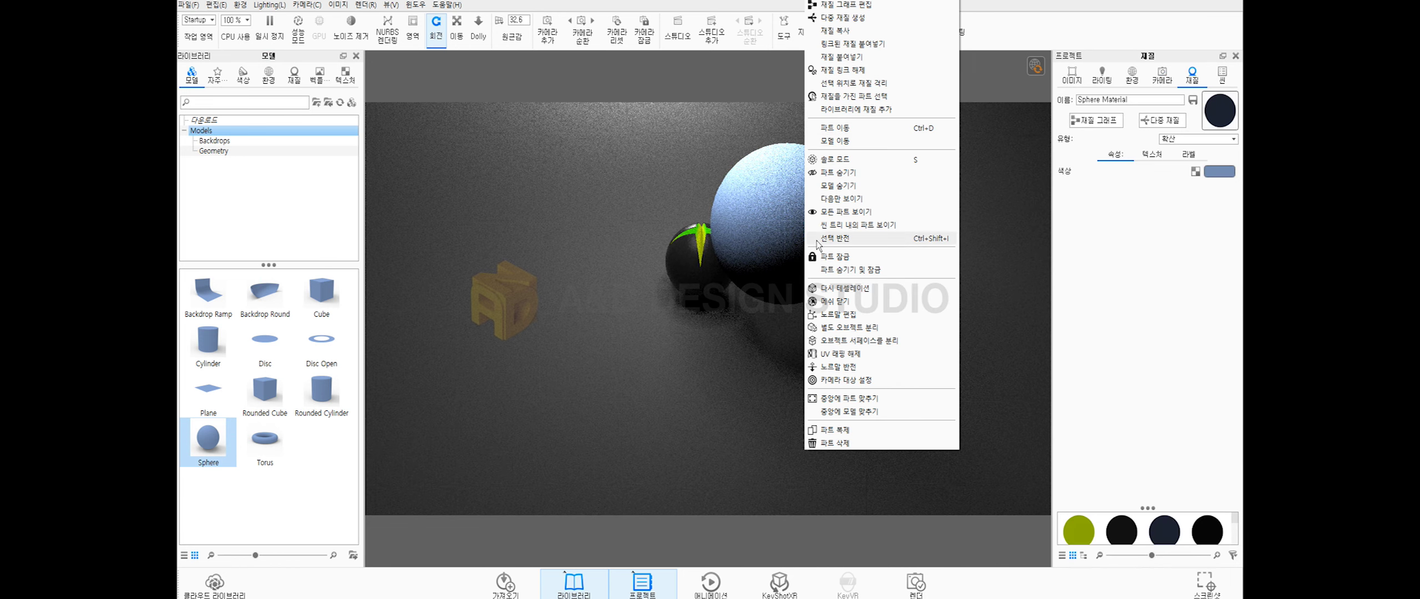
pyautogui.click(835, 128)
pyautogui.moveTo(772, 227); pyautogui.dragTo(526, 247)
pyautogui.scroll(-3, 677, 247)
pyautogui.rightClick(686, 124)
pyautogui.click(719, 172)
pyautogui.scroll(-6, 731, 300)
pyautogui.scroll(6, 731, 300)
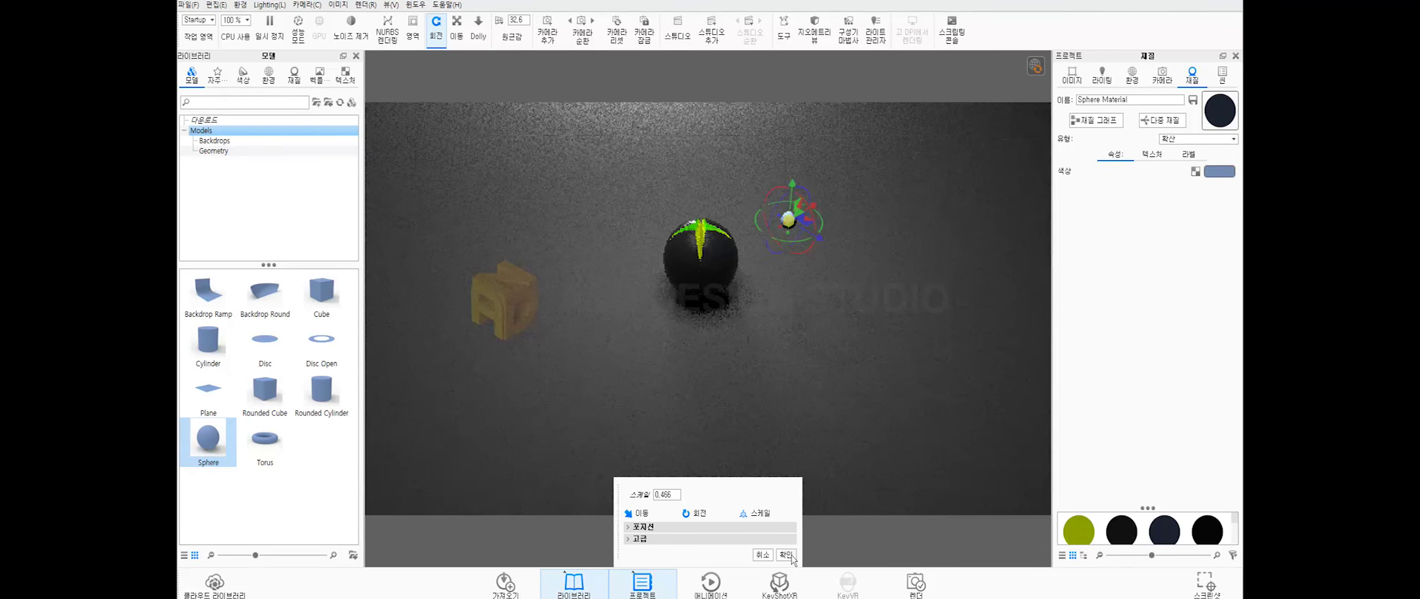
pyautogui.click(786, 554)
# Paste the area light material onto the small sphere
pyautogui.rightClick(789, 217)
pyautogui.click(832, 71)
pyautogui.scroll(5, 711, 263)
pyautogui.scroll(-5, 746, 266)
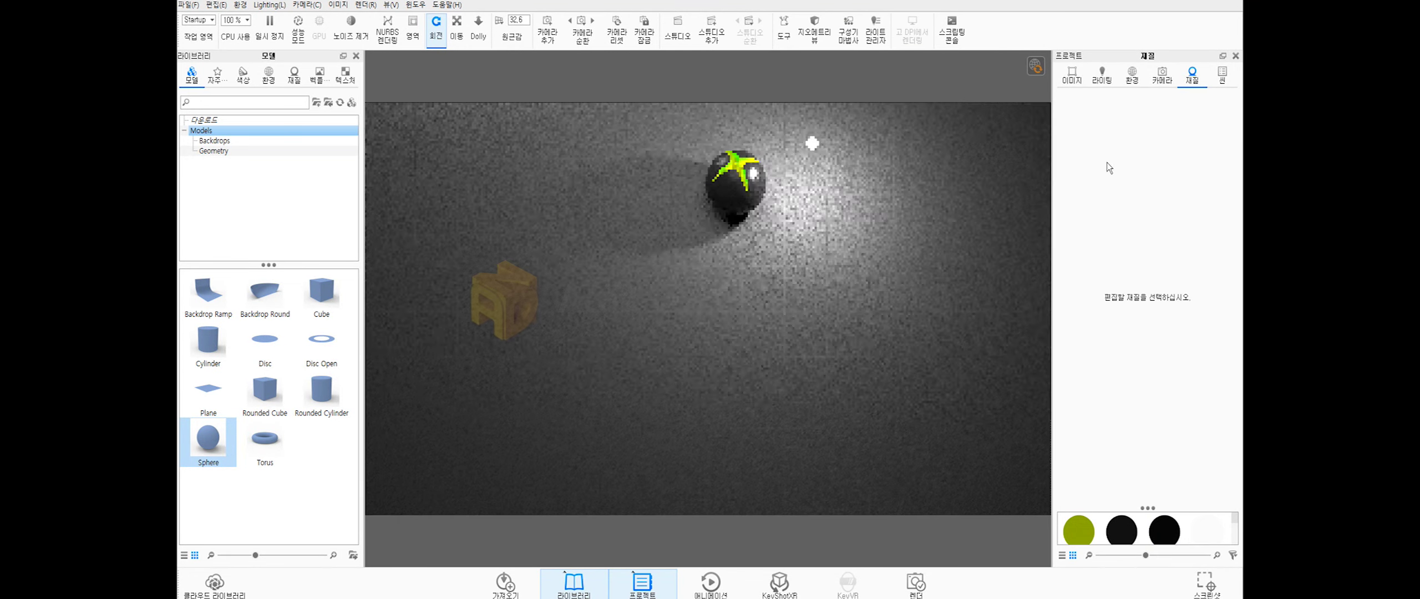
# Set the Perspective camera's target point on the ball
pyautogui.click(1162, 75)
pyautogui.click(1086, 319)
pyautogui.click(734, 166)
pyautogui.click(1024, 259)
# Move the small sphere light along Z by about -56 mm and along Y by about -30 mm, close to the ball's top
pyautogui.rightClick(1028, 259)
pyautogui.click(1063, 133)
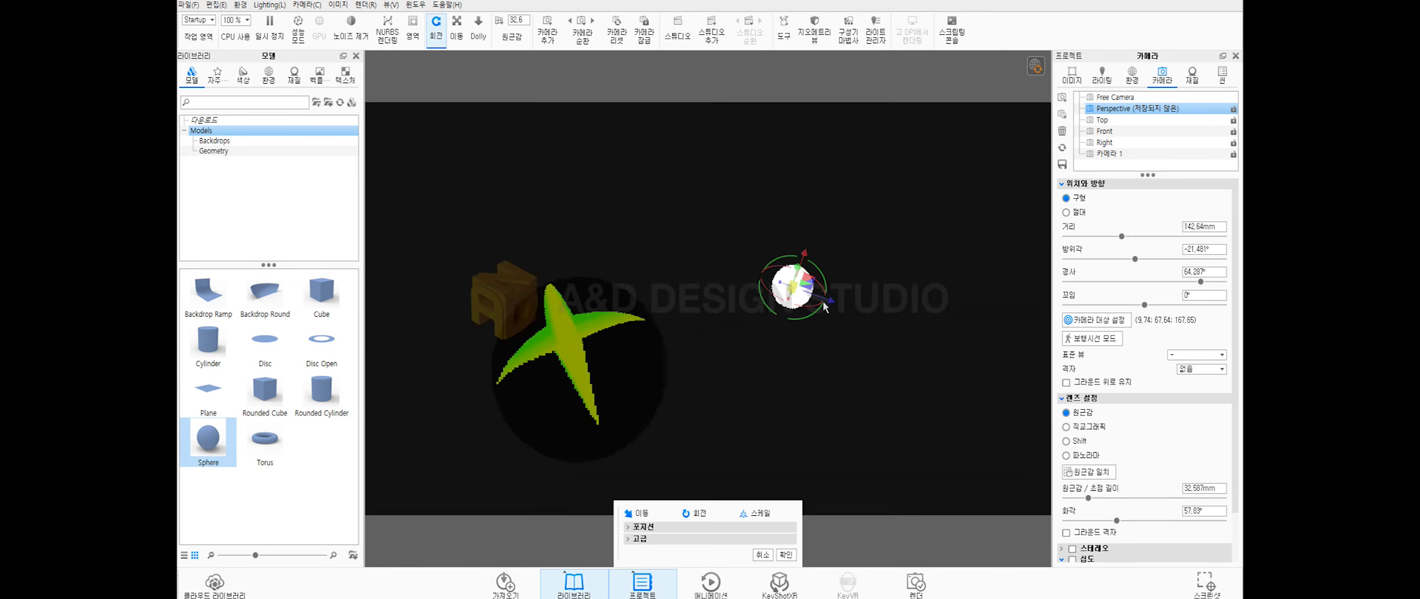
pyautogui.moveTo(551, 364); pyautogui.dragTo(643, 329)
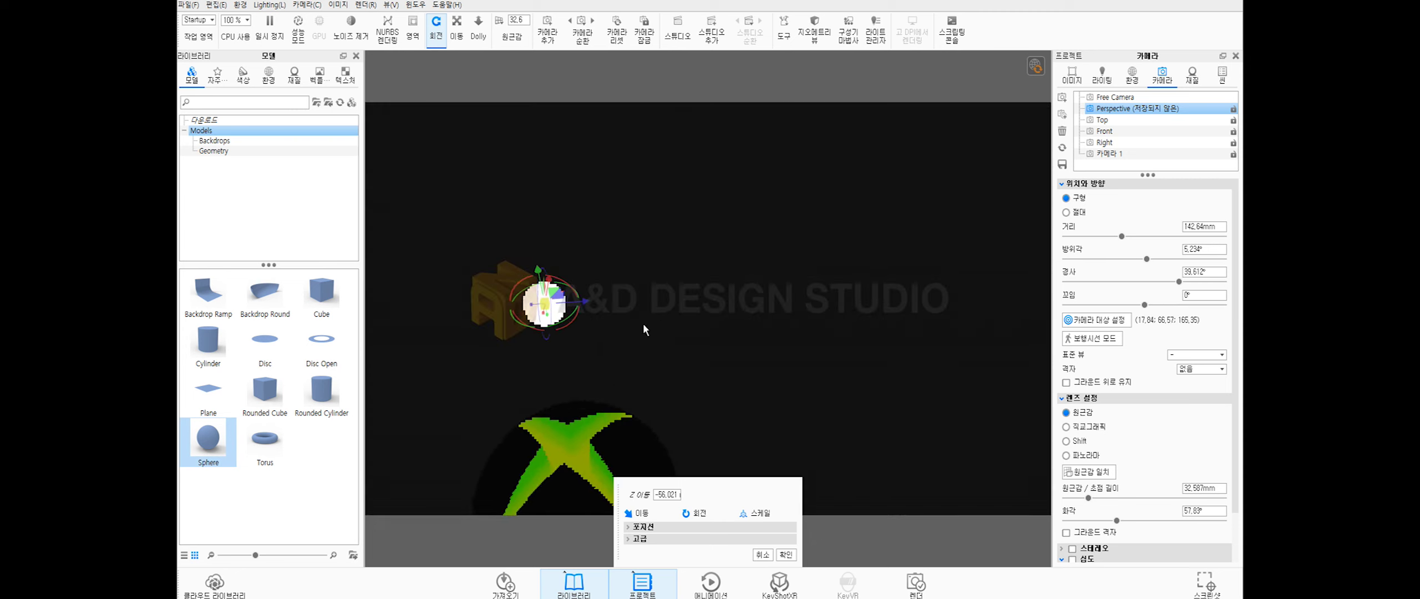
pyautogui.moveTo(643, 329); pyautogui.dragTo(728, 218, button='middle')
pyautogui.moveTo(629, 160); pyautogui.dragTo(666, 189)
pyautogui.scroll(4, 666, 311)
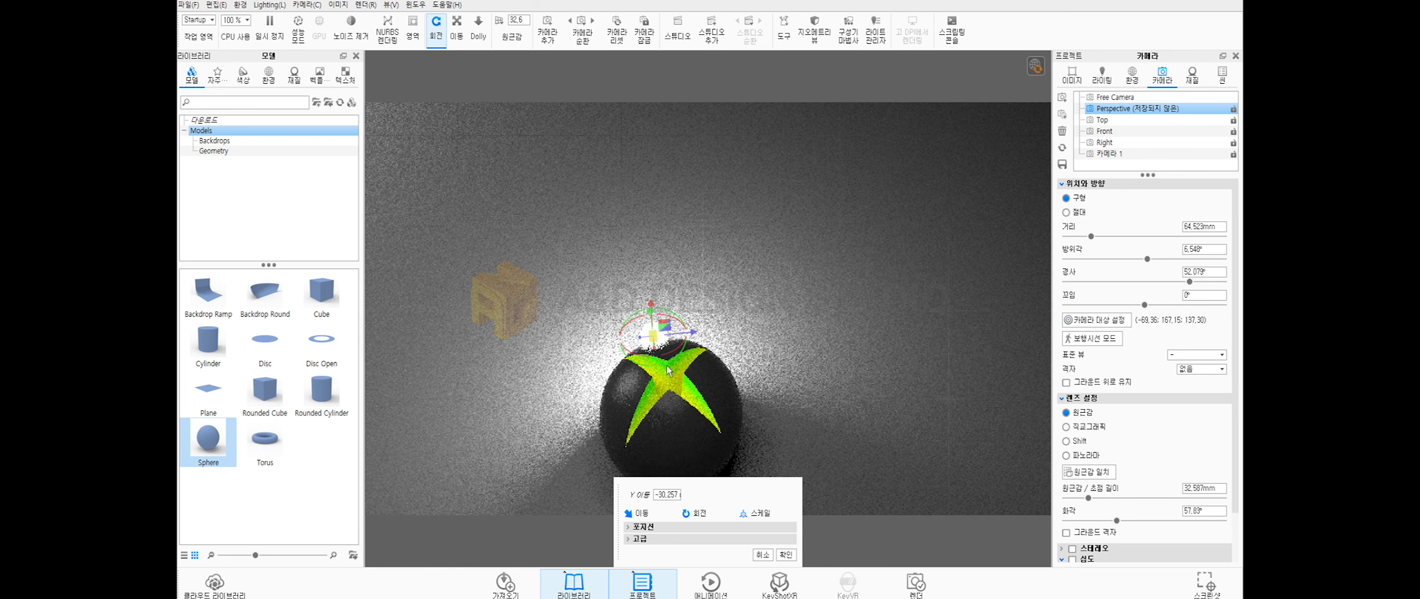
pyautogui.click(786, 554)
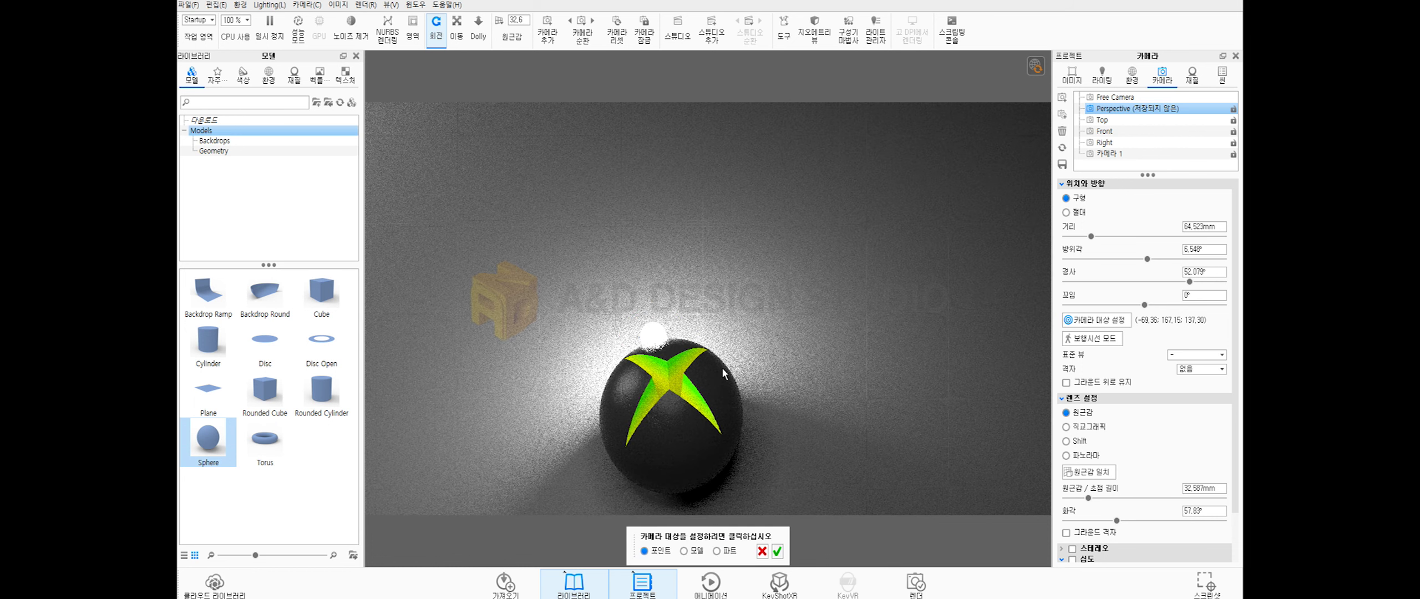
# Target the camera on the X logo and move the small light over it, about -23 mm in X and 4.5 mm in Z
pyautogui.click(683, 374)
pyautogui.rightClick(669, 141)
pyautogui.click(715, 383)
pyautogui.moveTo(759, 332); pyautogui.dragTo(719, 153, button='middle')
pyautogui.moveTo(666, 221); pyautogui.dragTo(647, 260)
pyautogui.moveTo(659, 144); pyautogui.dragTo(751, 322)
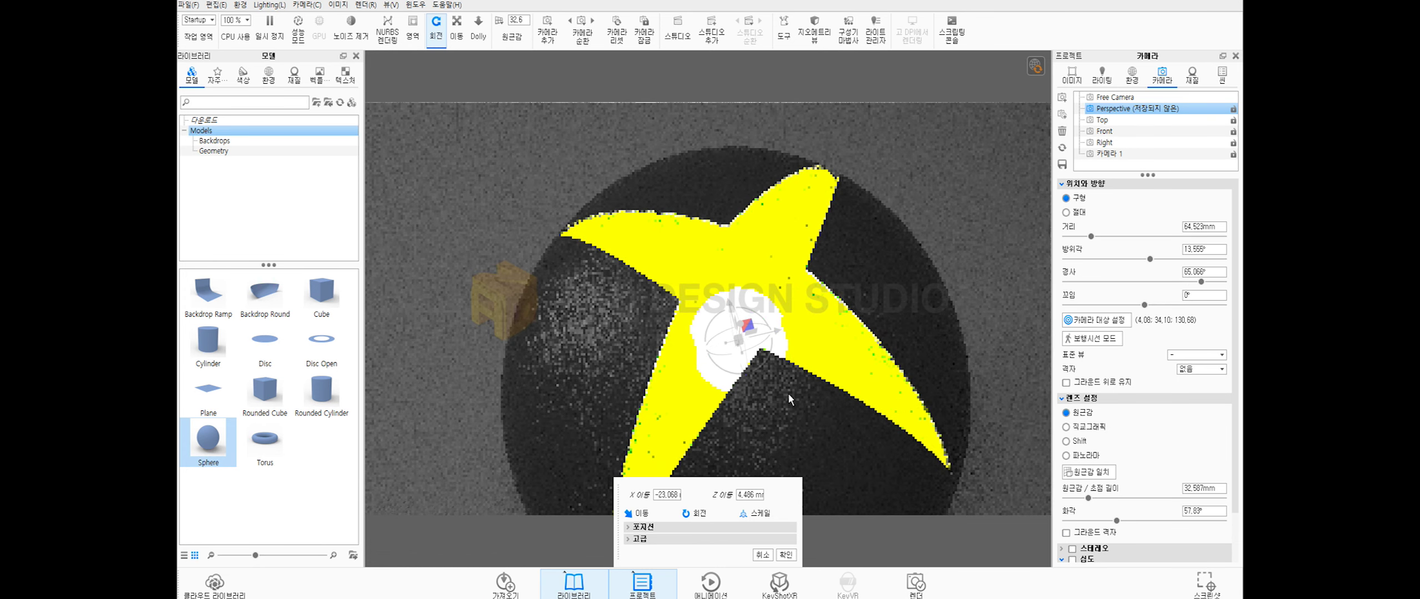
# Scale the small light by about 0.527 and lower it onto the centre of the X logo
pyautogui.moveTo(784, 442); pyautogui.dragTo(861, 348)
pyautogui.moveTo(824, 209); pyautogui.dragTo(324, 212)
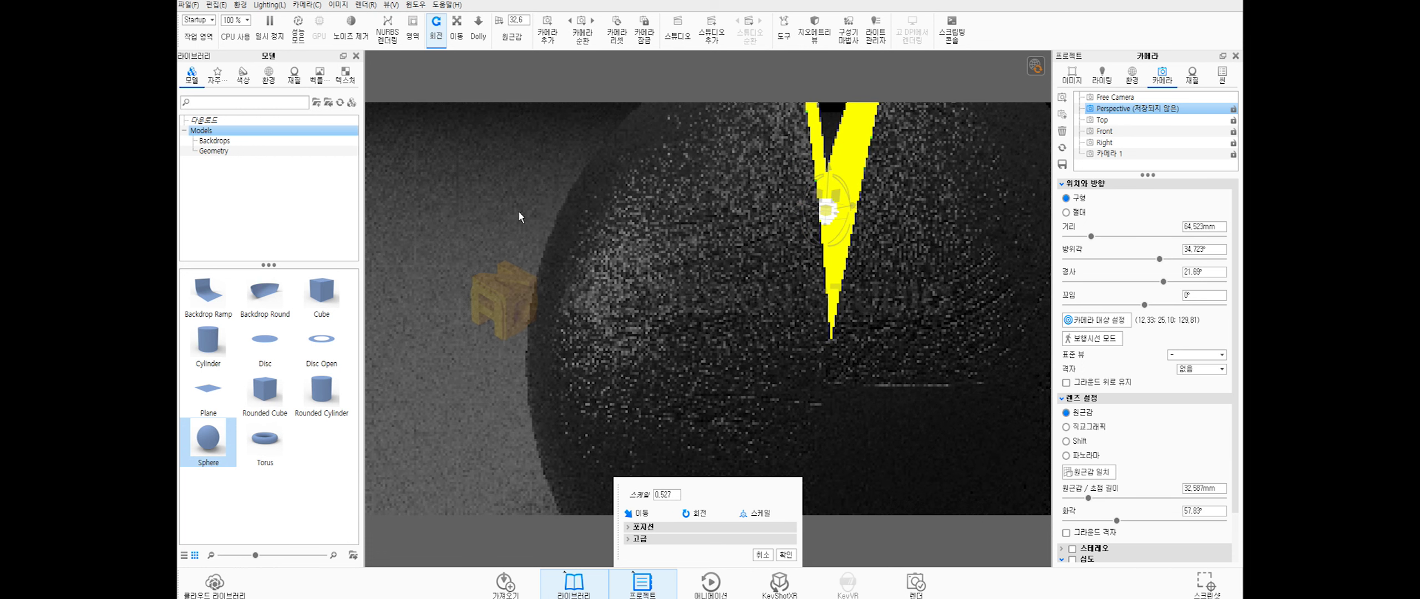
pyautogui.moveTo(828, 172); pyautogui.dragTo(825, 207)
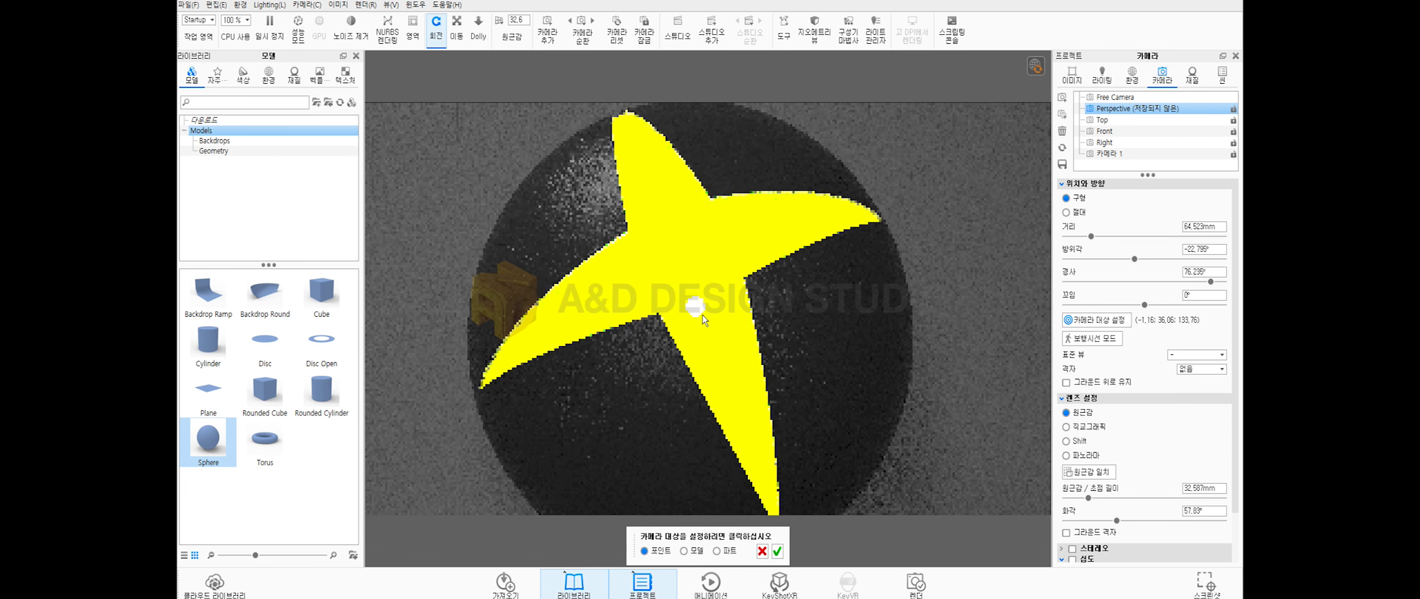
# Set the small light's power unit to lumens and reduce its power to a few lumens for a soft logo glow
pyautogui.doubleClick(703, 315)
pyautogui.click(1231, 187)
pyautogui.click(1215, 217)
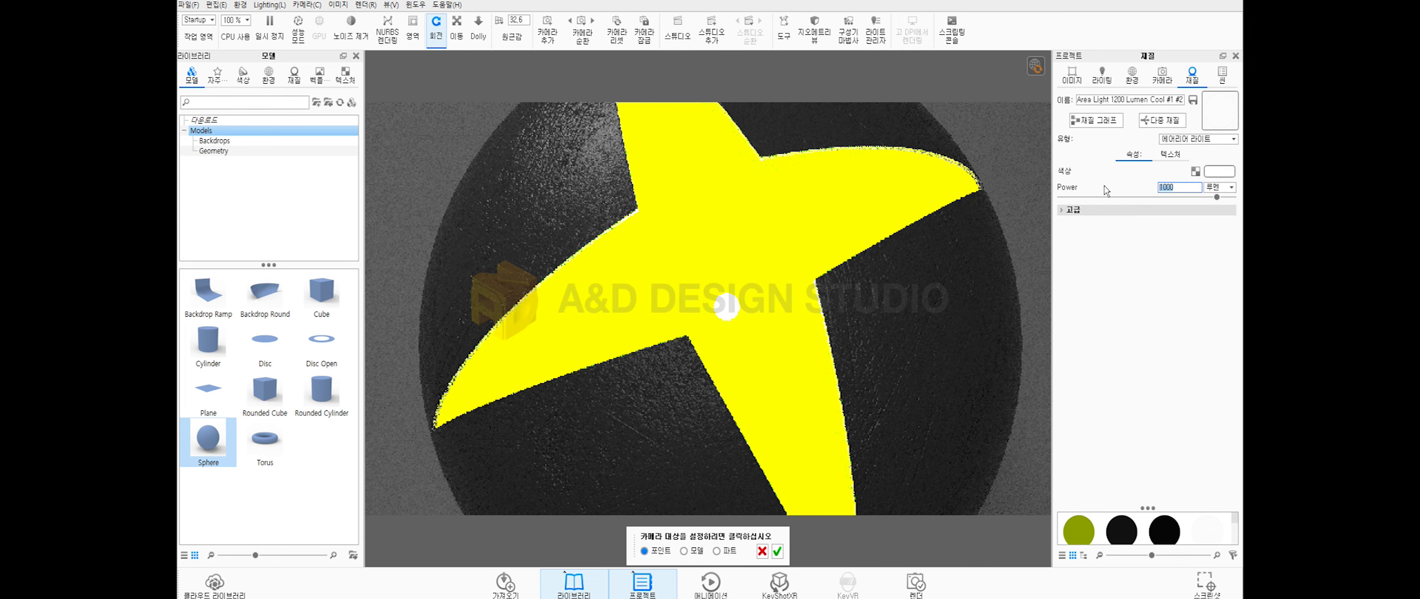
pyautogui.write('10')
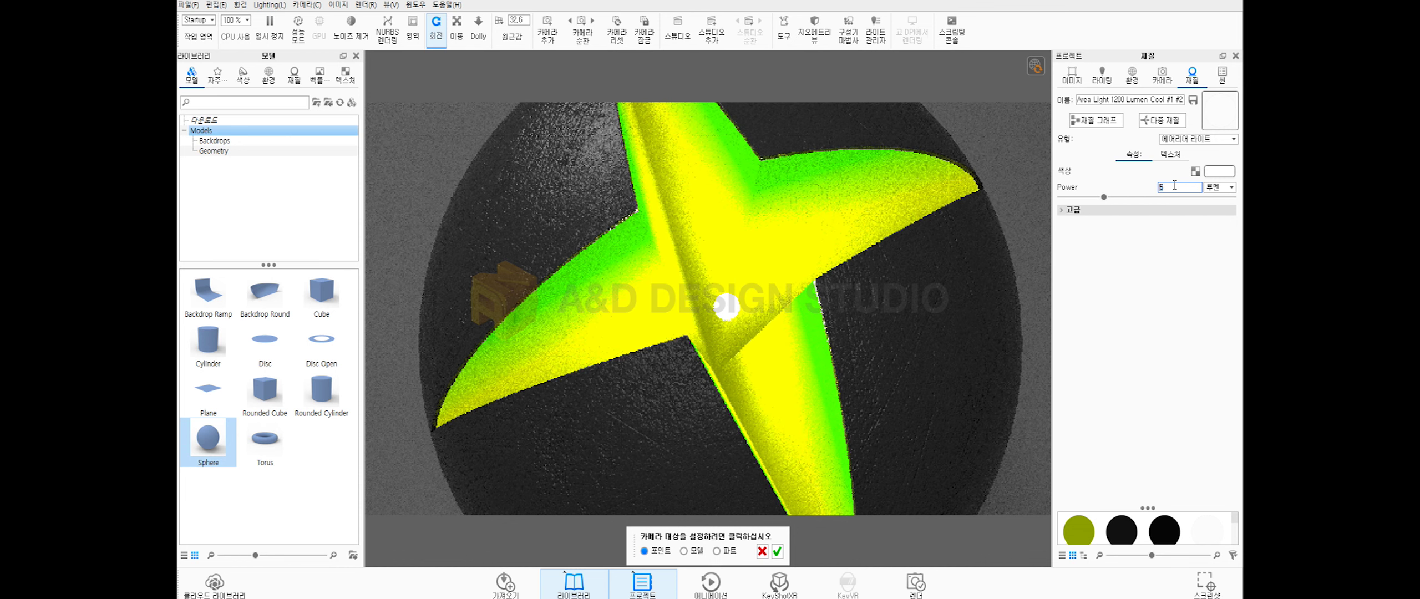
pyautogui.write('1')
pyautogui.press('Return')
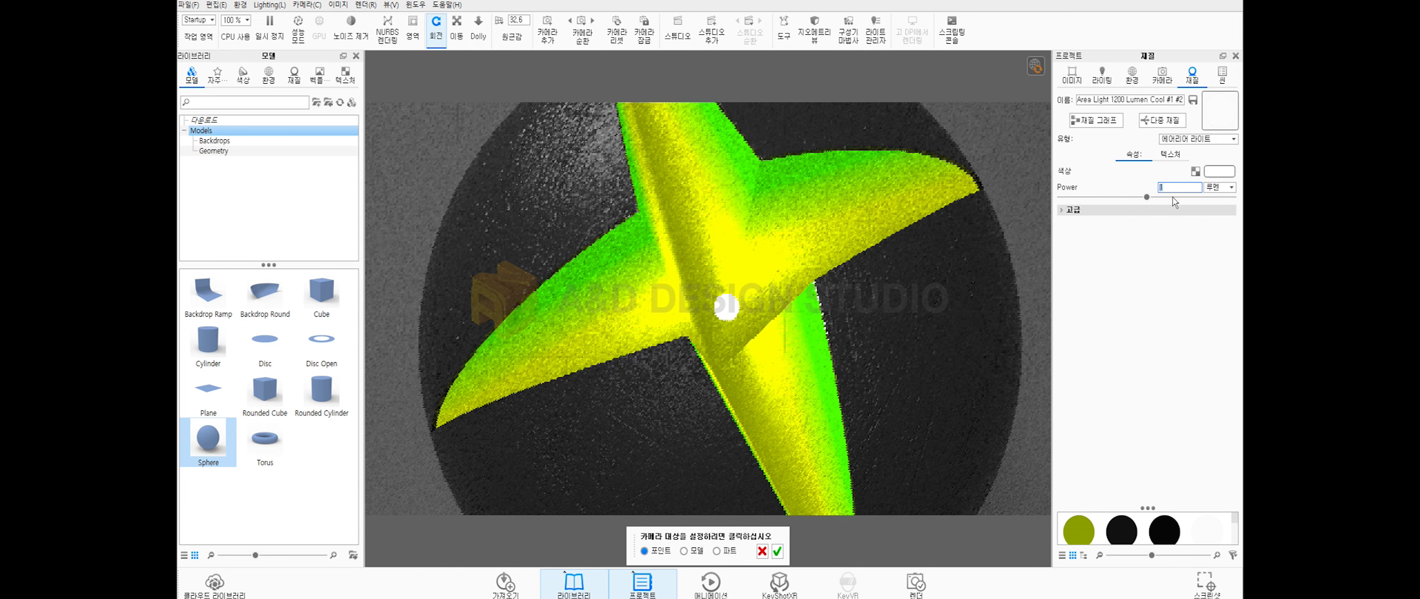
pyautogui.click(741, 309)
pyautogui.click(1162, 75)
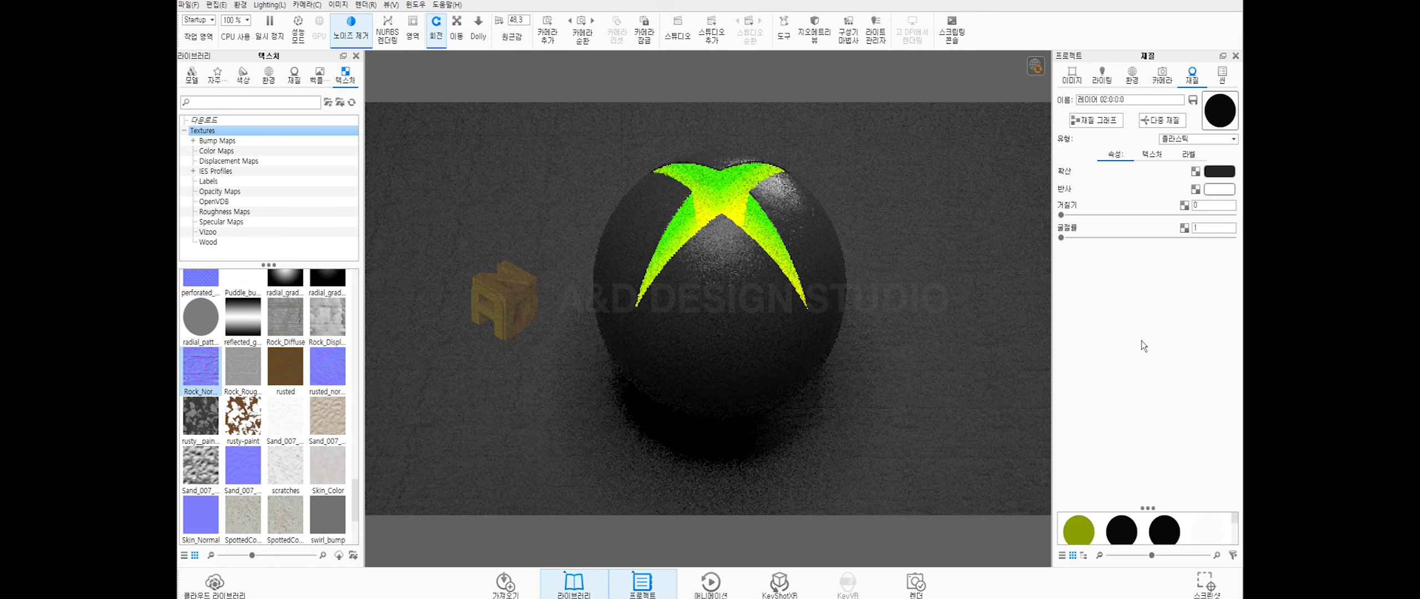
# Open the texture settings of the floor material with the Rock_Normal.jpg bump map
pyautogui.click(1152, 154)
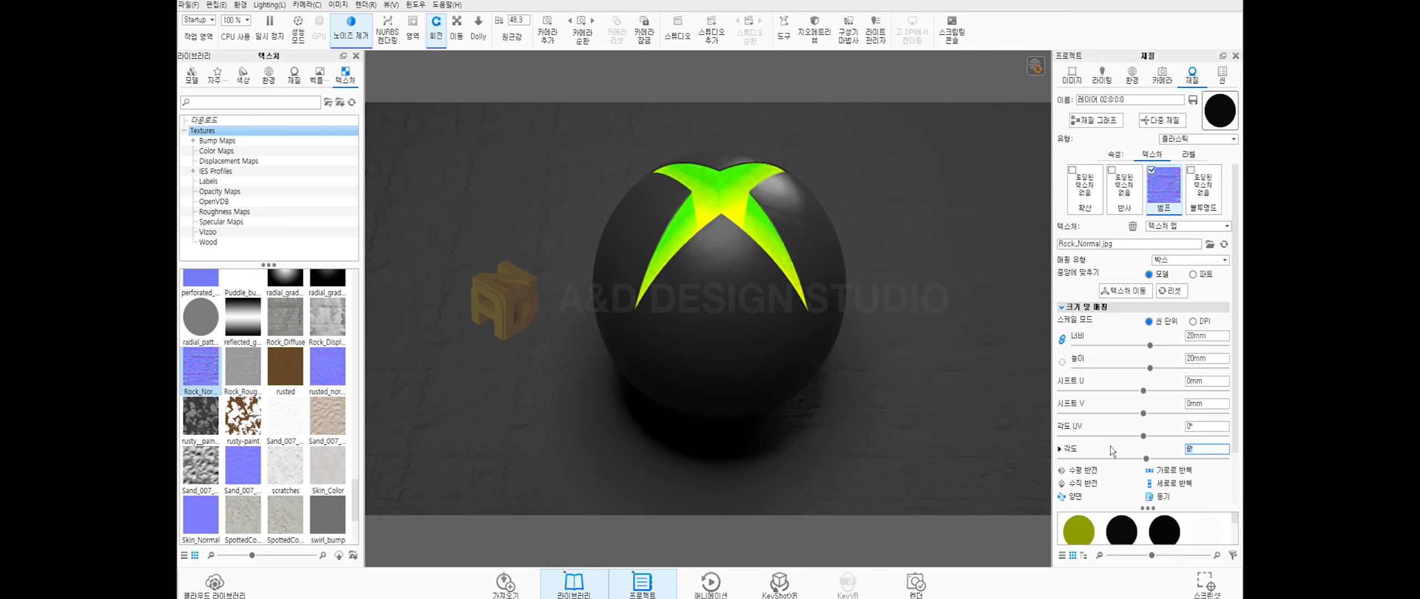